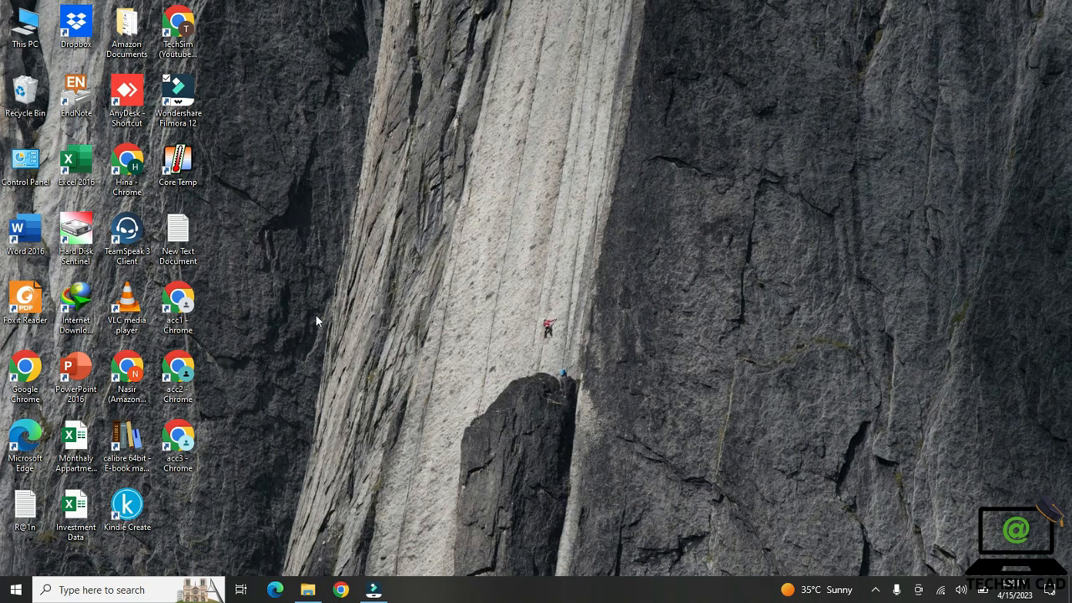
- Open Kindle Create and start a new Print Replica project from Paperback Final.pdf
double_click(134, 501)
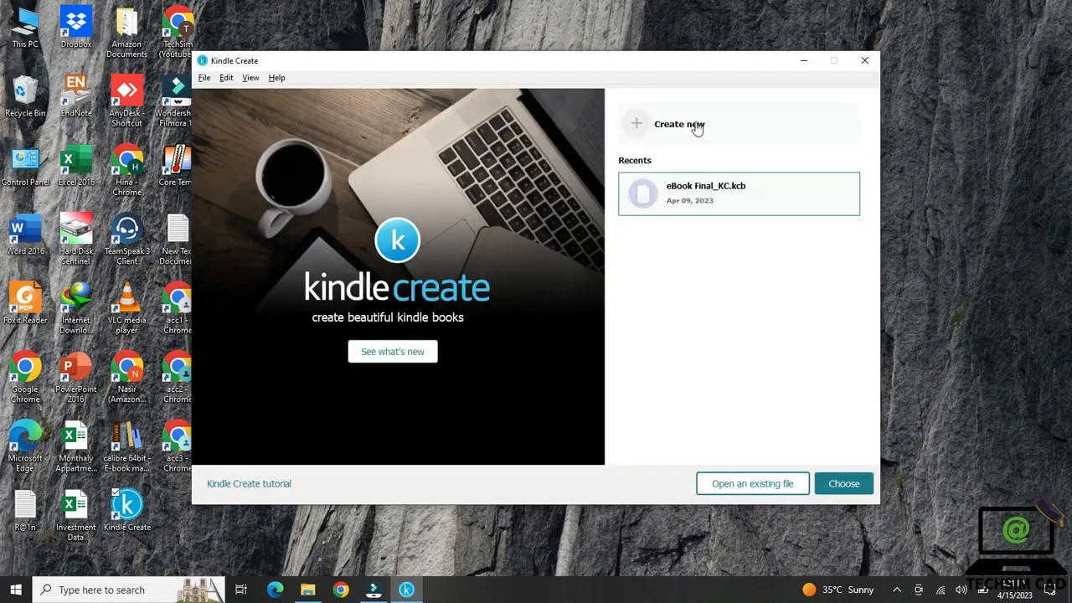
left_click(697, 125)
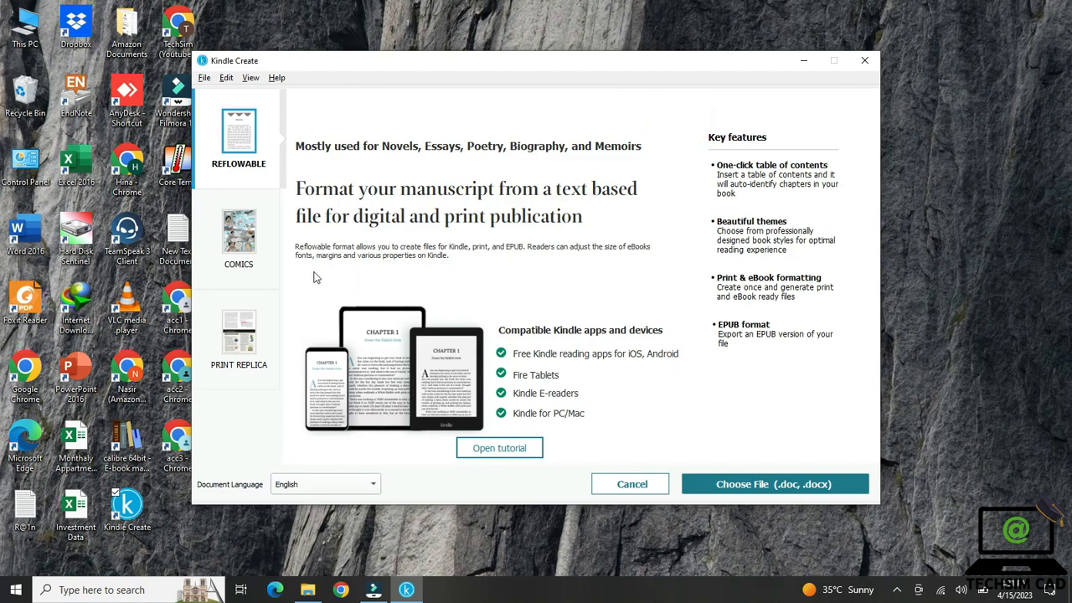
left_click(245, 339)
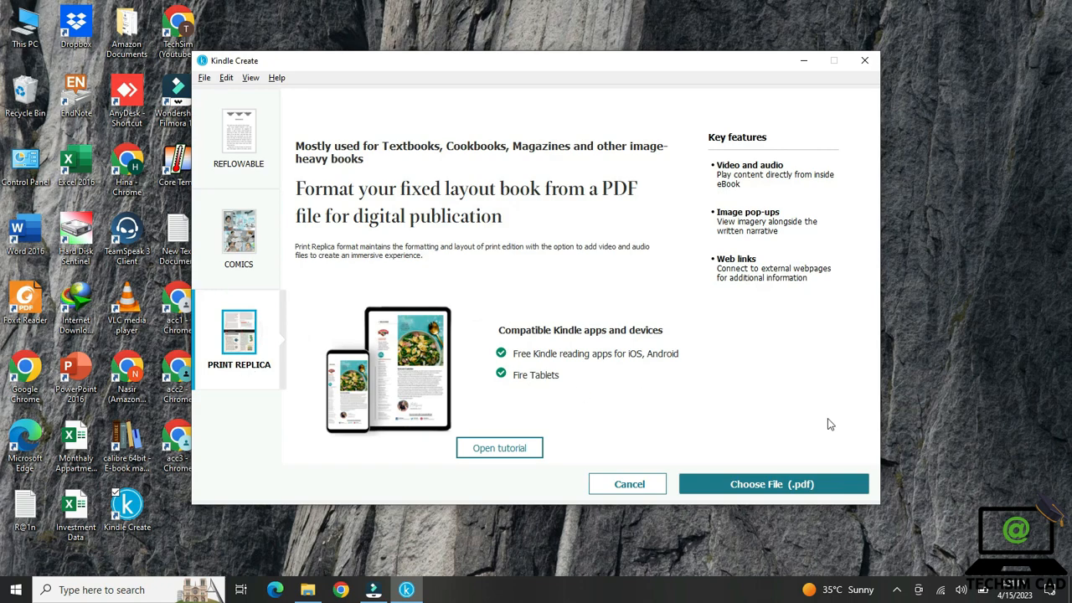
left_click(816, 485)
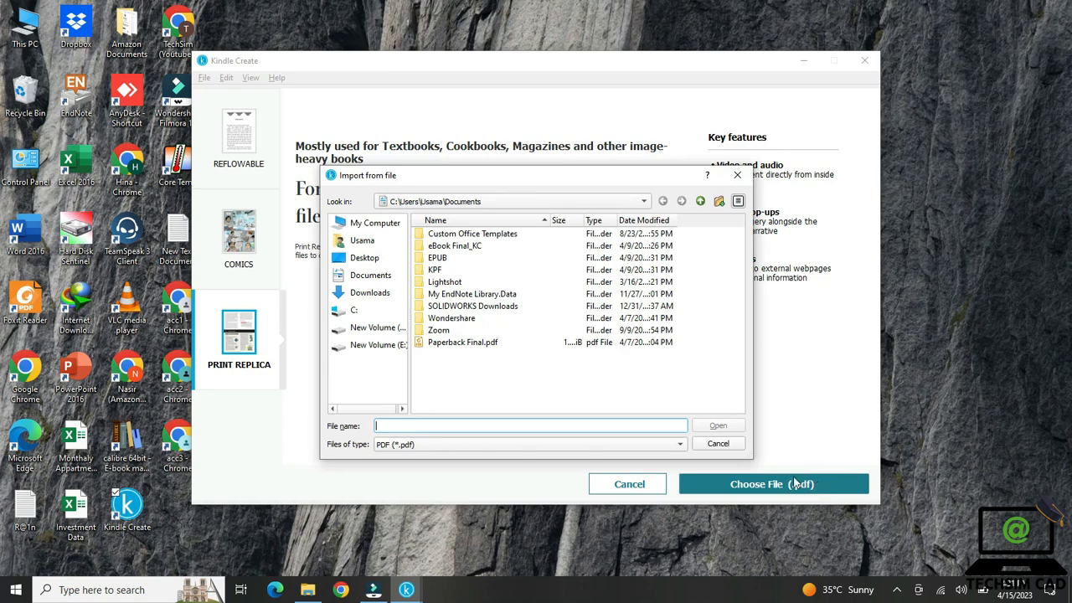
double_click(478, 344)
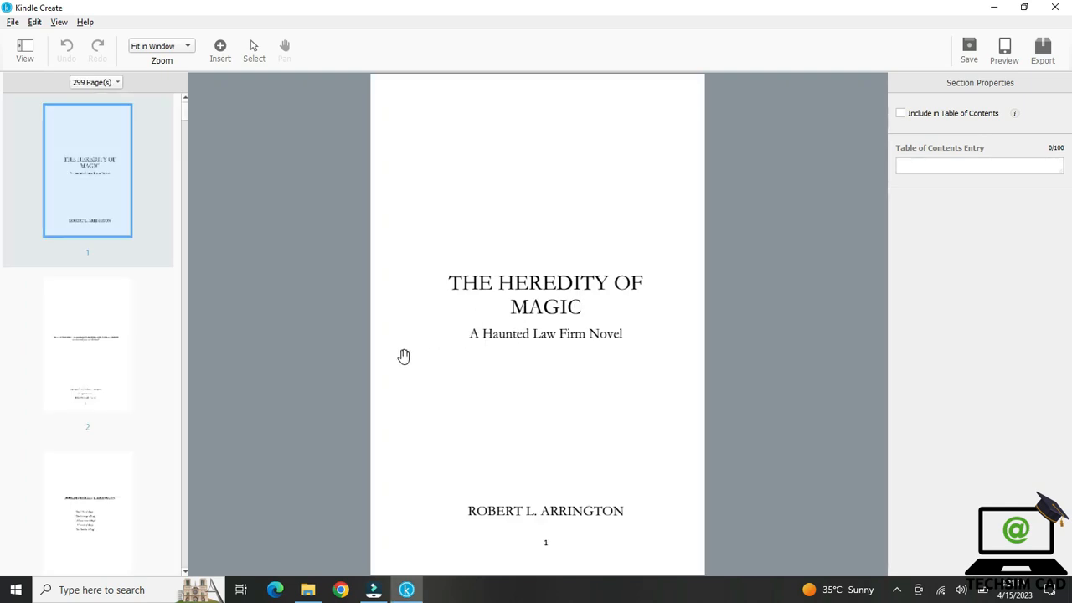
- Include page 7, where Chapter One begins, in the table of contents with the entry "Chapter 1"
scroll(433, 338, "down", 1)
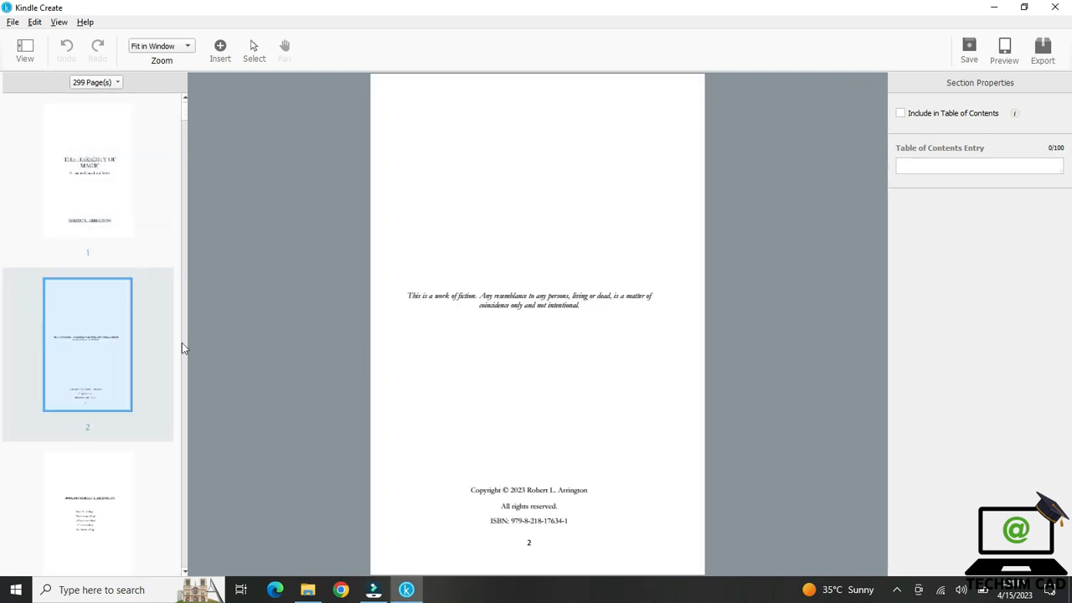
scroll(366, 362, "down", 1)
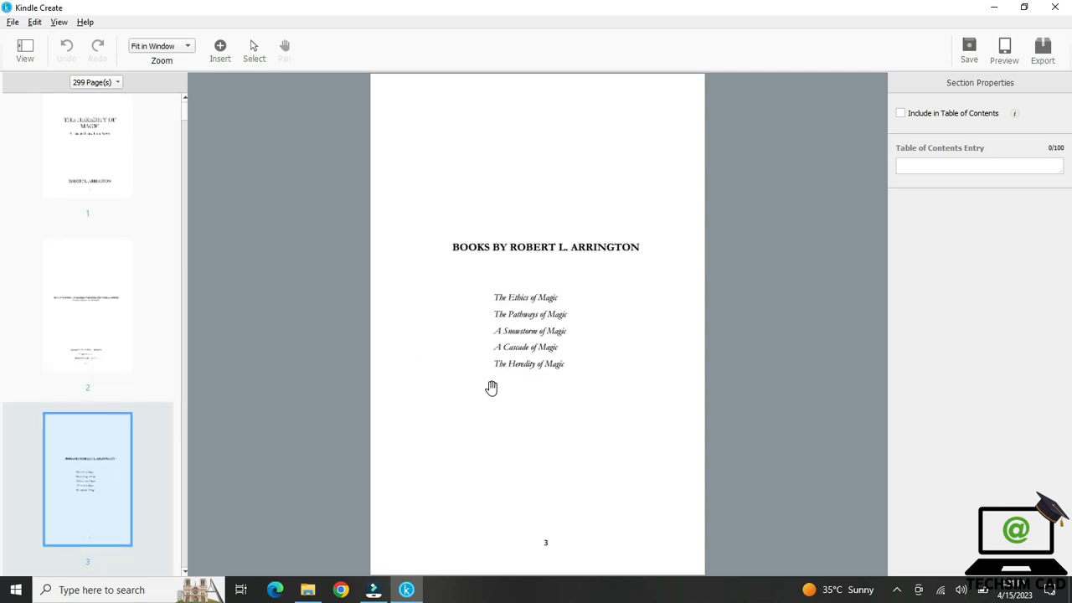
scroll(491, 387, "down", 1)
scroll(491, 387, "down", 1)
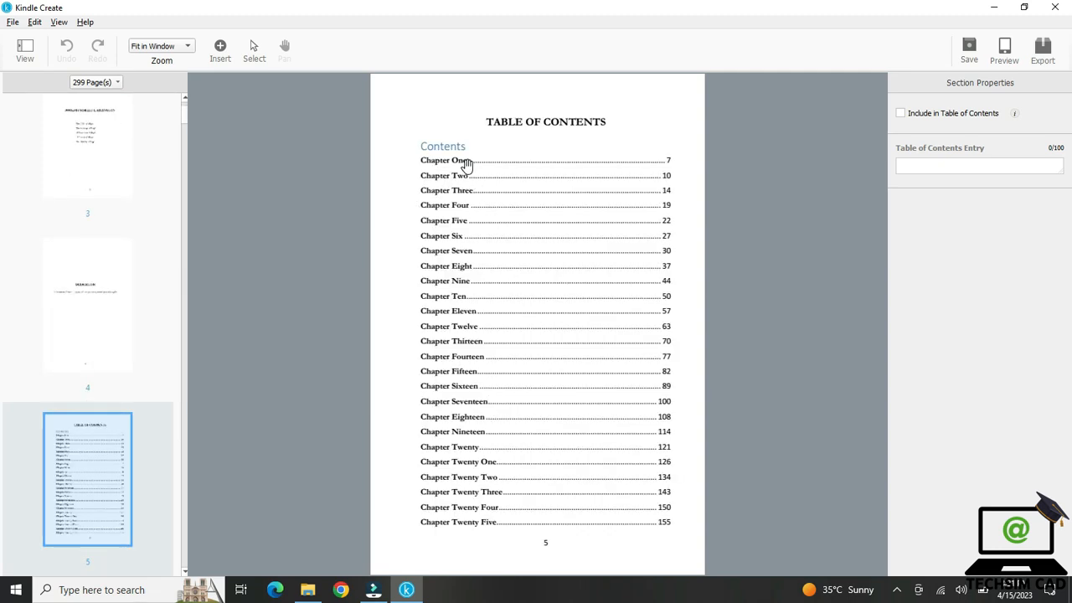
scroll(517, 254, "down", 2)
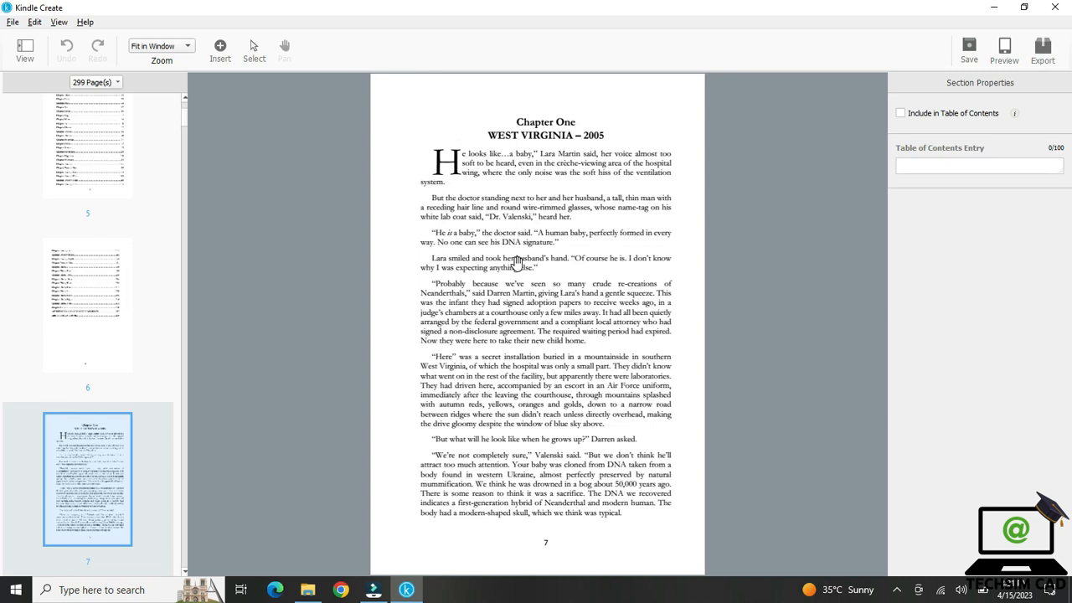
left_click(901, 113)
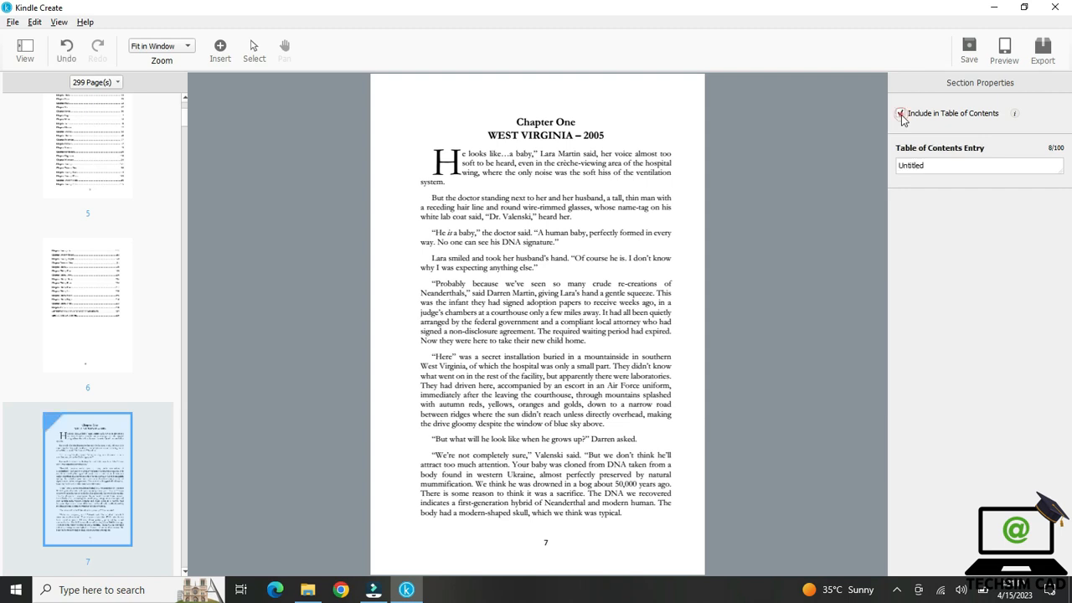
left_click_drag(943, 165, 892, 164)
type("Chapter 1")
left_click_drag(938, 165, 897, 165)
left_click(956, 168)
- Include page 10, where Chapter Two begins, in the table of contents and name its entry by chapter number
scroll(212, 366, "down", 5)
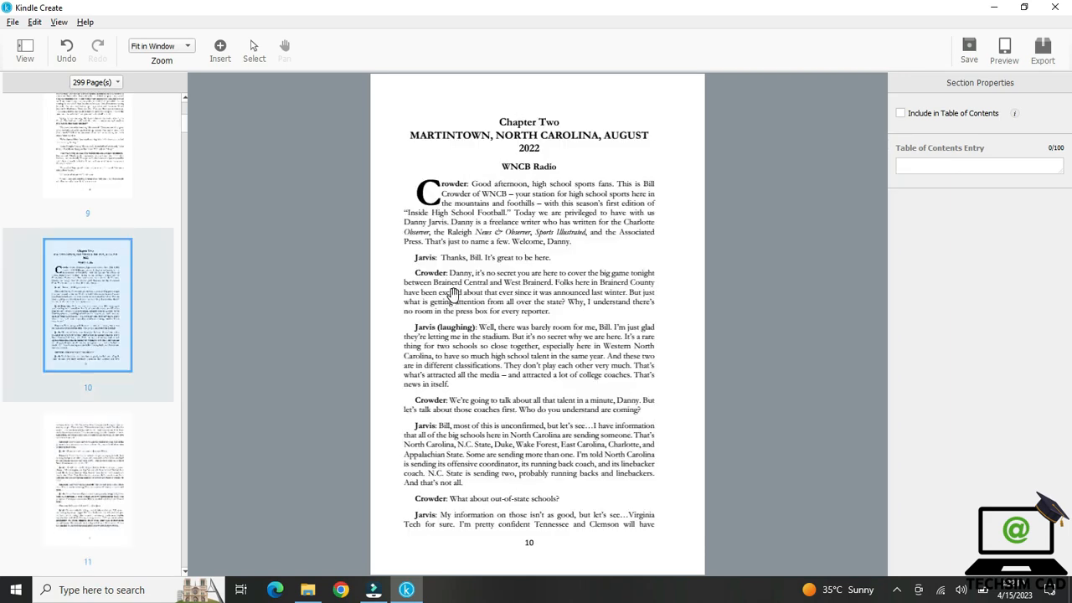
left_click(921, 165)
left_click(900, 113)
double_click(924, 165)
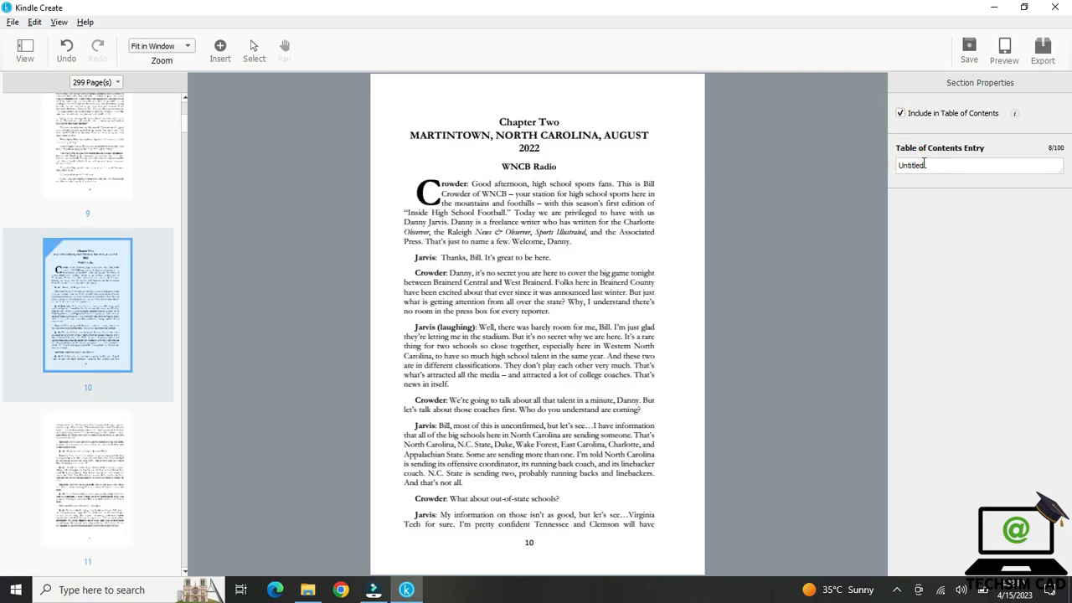
type("Chapter 1")
- Include page 14, where Chapter Three begins, in the table of contents with the entry "Chapter 3"
scroll(579, 253, "down", 4)
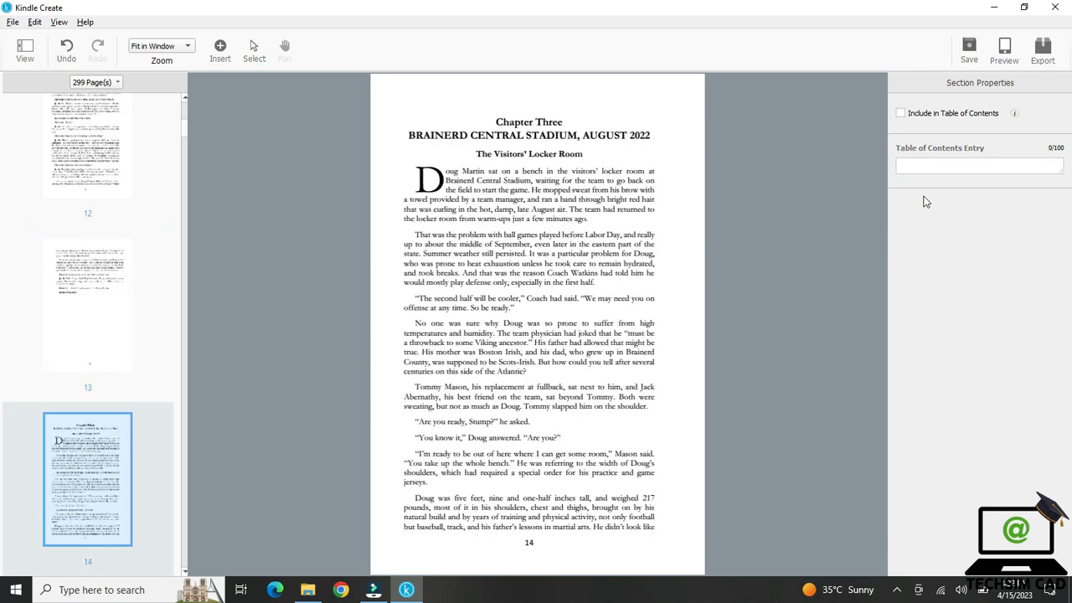
left_click(904, 114)
double_click(928, 165)
type("Chapter 1")
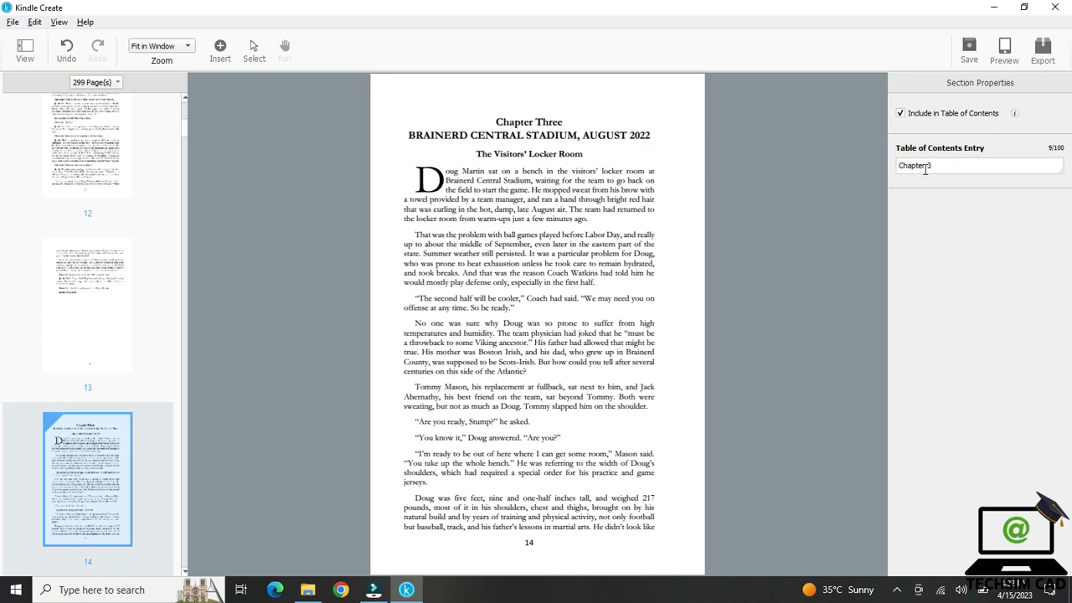
- Include page 19, where Chapter Four begins, in the table of contents with the entry "Chapter 4"
scroll(612, 263, "down", 5)
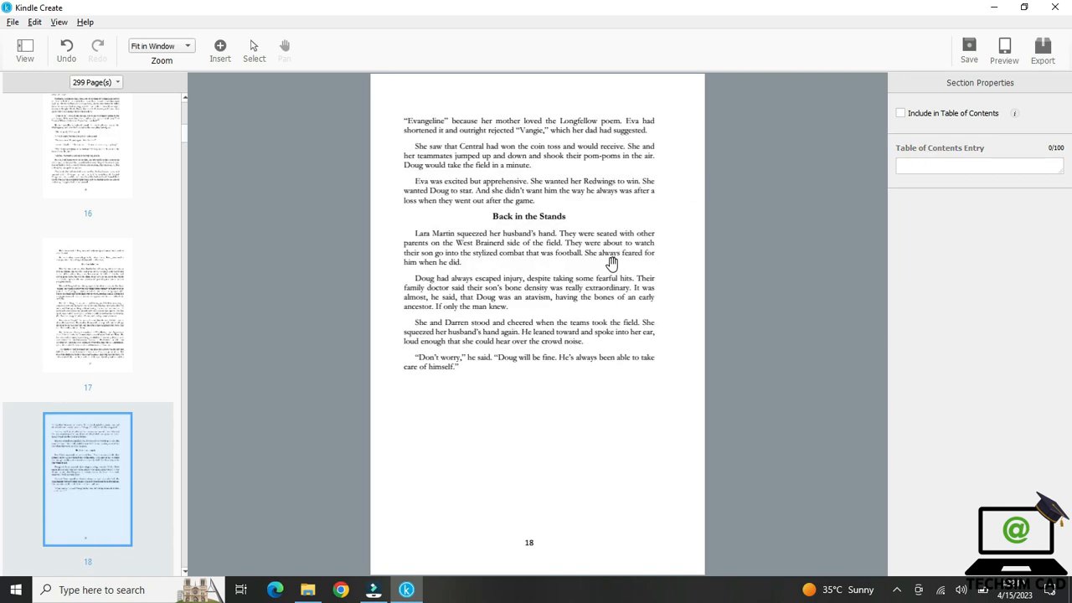
left_click(920, 115)
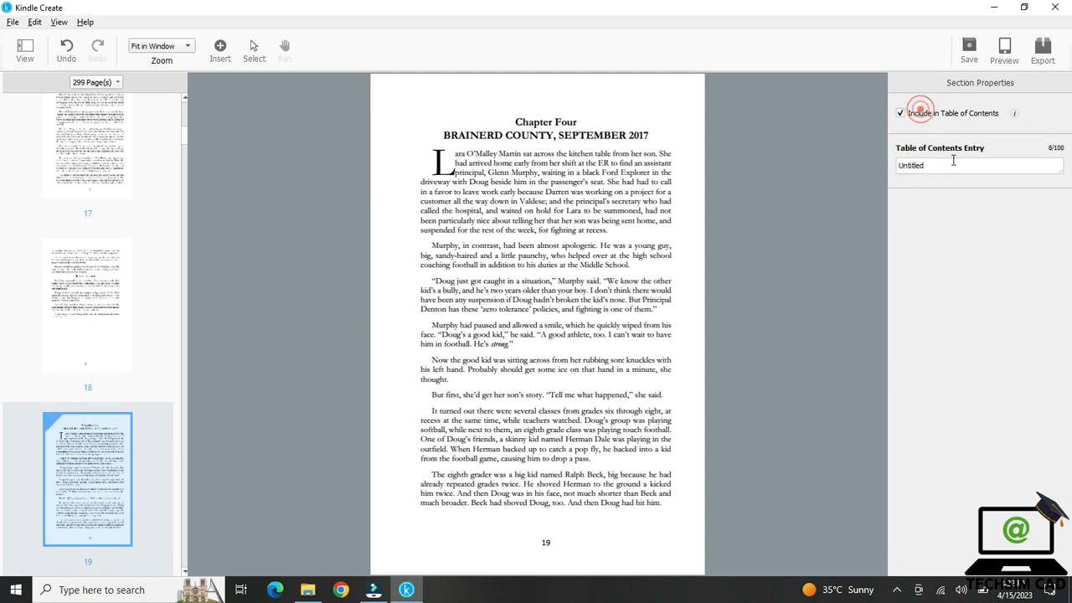
double_click(948, 165)
type("Chapter 1")
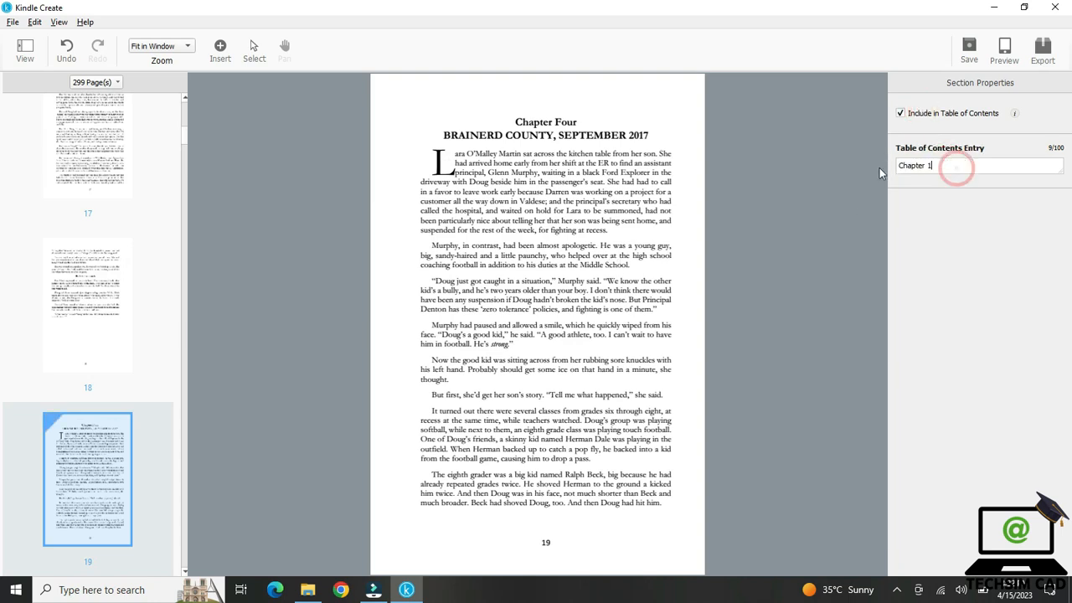
key("BackSpace")
type("4")
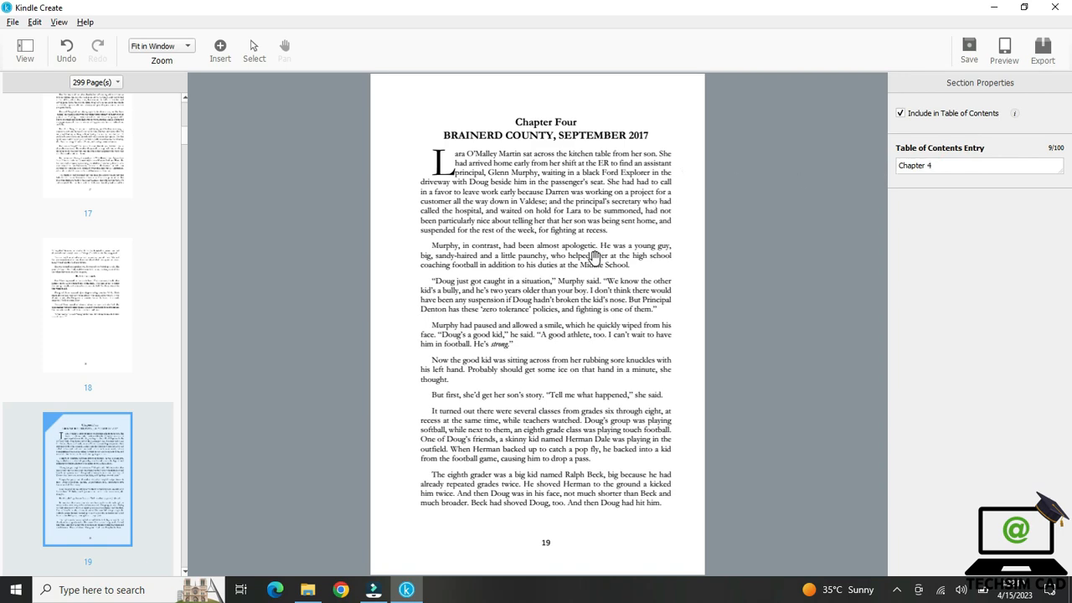
- Include page 22, where Chapter Five begins, in the table of contents with the entry "Chapter 5"
scroll(593, 256, "down", 3)
scroll(592, 256, "down", 1)
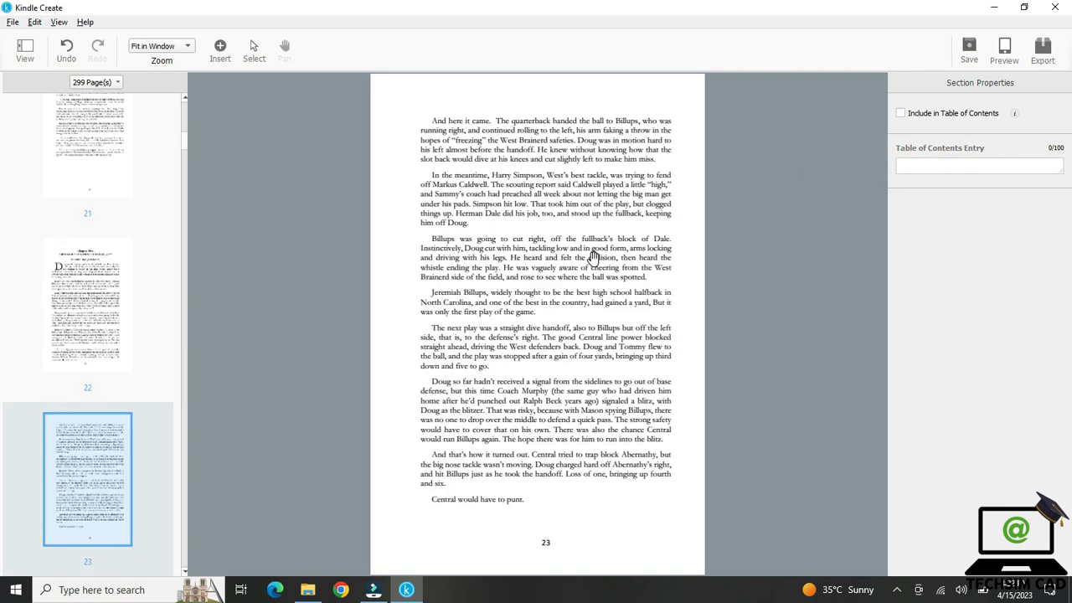
scroll(593, 256, "up", 1)
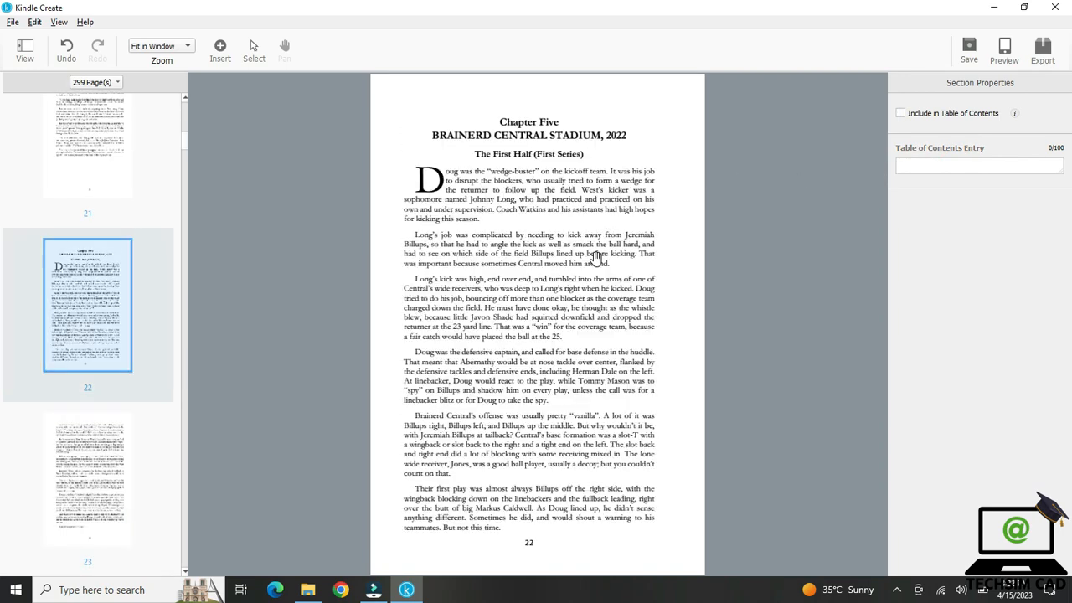
left_click(900, 113)
left_click_drag(930, 165, 885, 165)
type("Chapter 1")
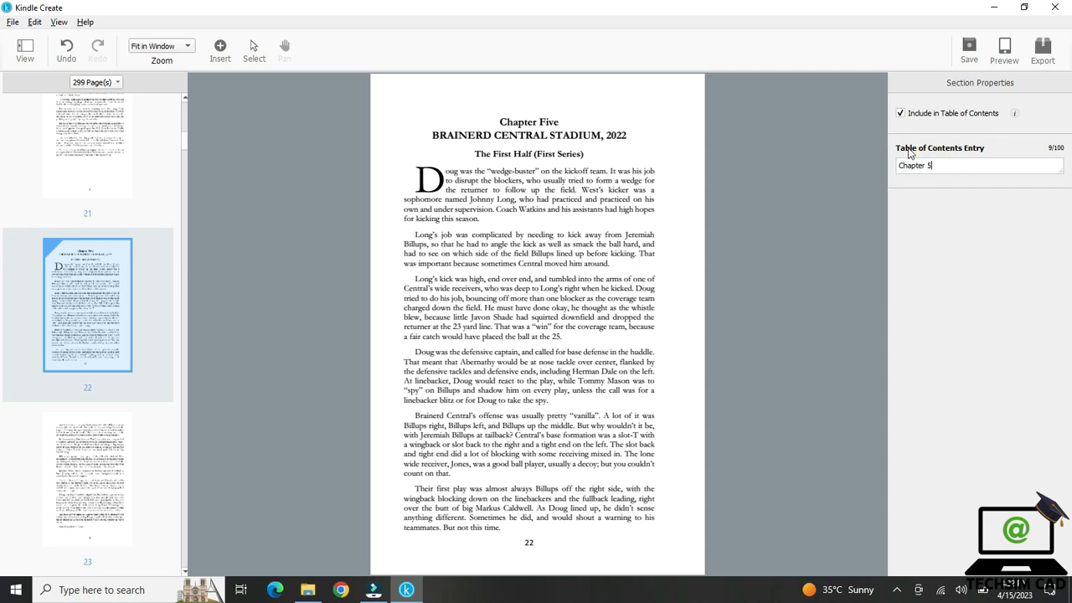
- Include page 27, where Chapter Six begins, in the table of contents with the entry "Chapter 6"
scroll(624, 213, "down", 4)
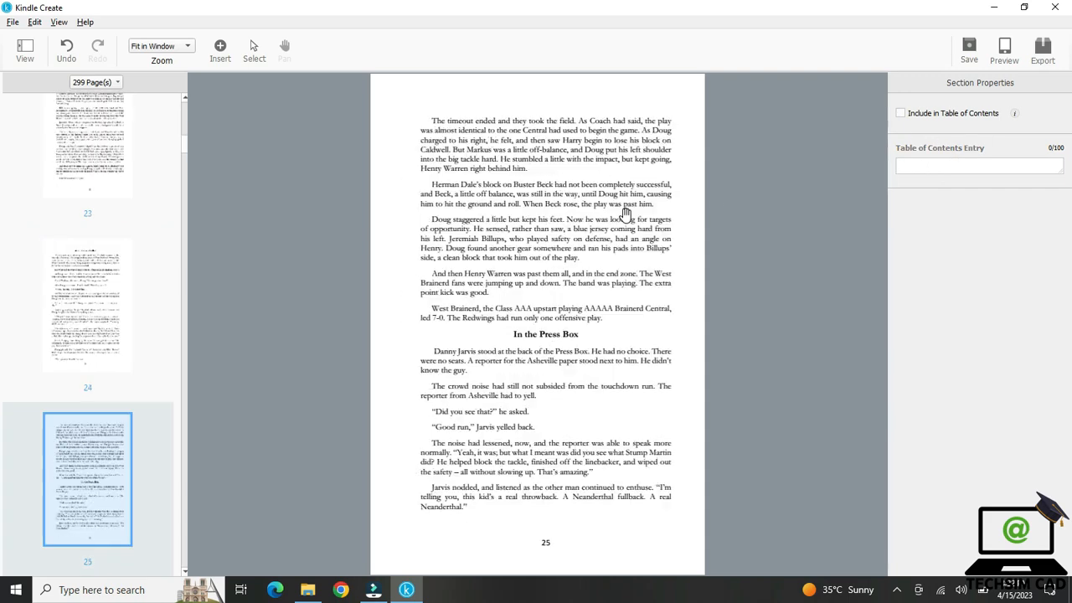
scroll(623, 213, "down", 1)
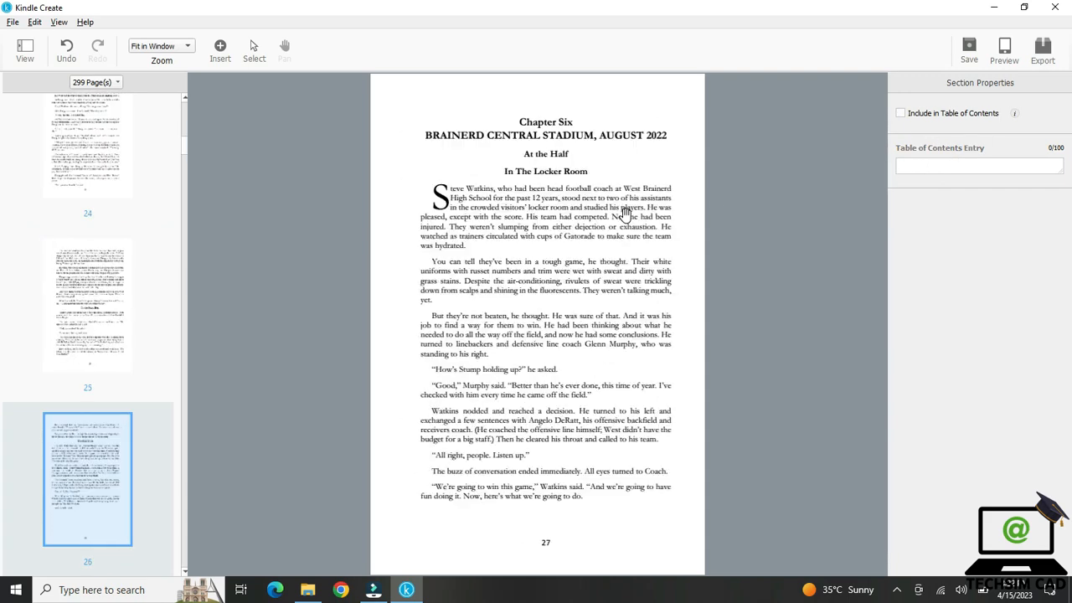
left_click(901, 113)
double_click(929, 165)
type("Chapter 1")
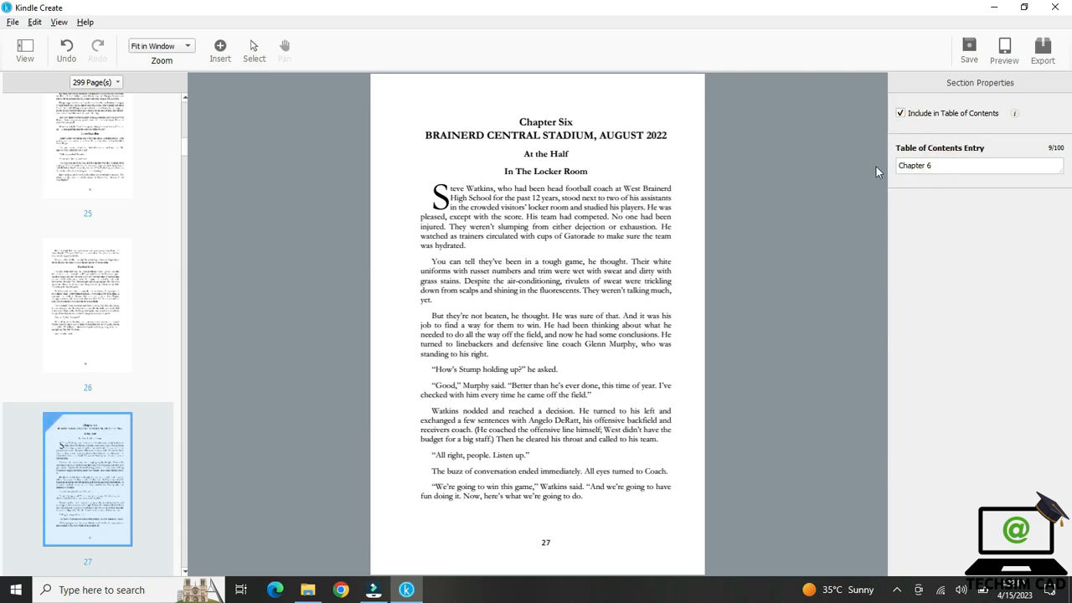
- Include page 30, where Chapter Seven begins, in the table of contents with the entry "Chapter 7"
scroll(615, 264, "down", 3)
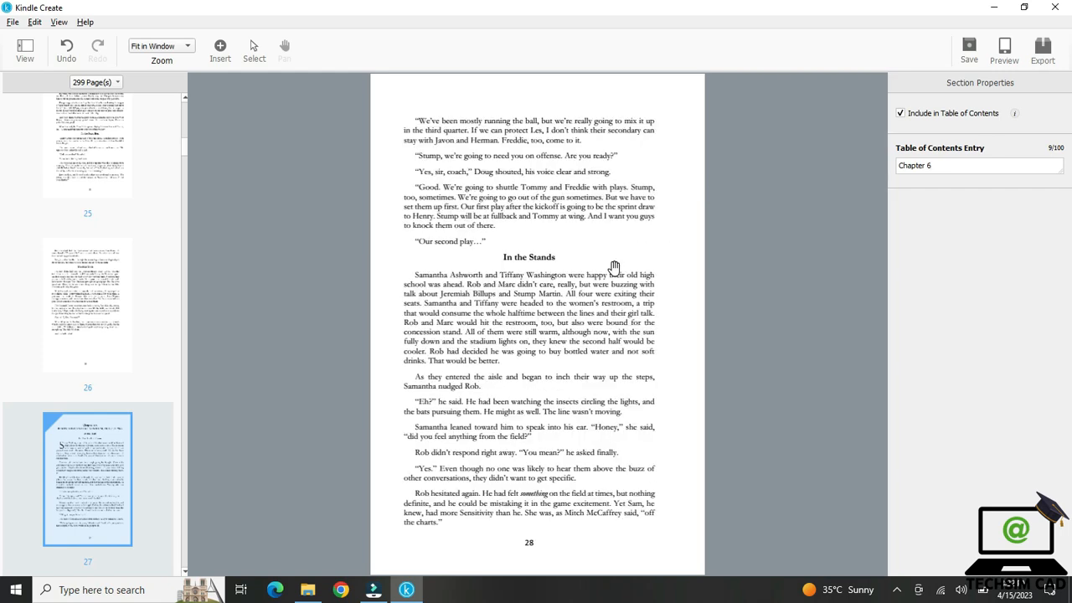
scroll(616, 264, "up", 1)
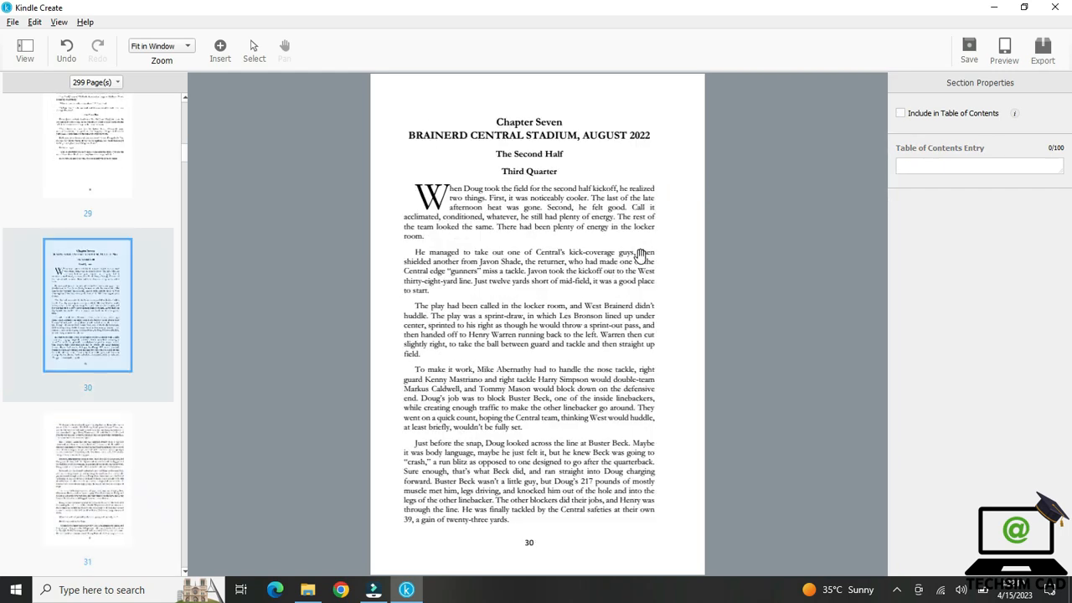
left_click(909, 113)
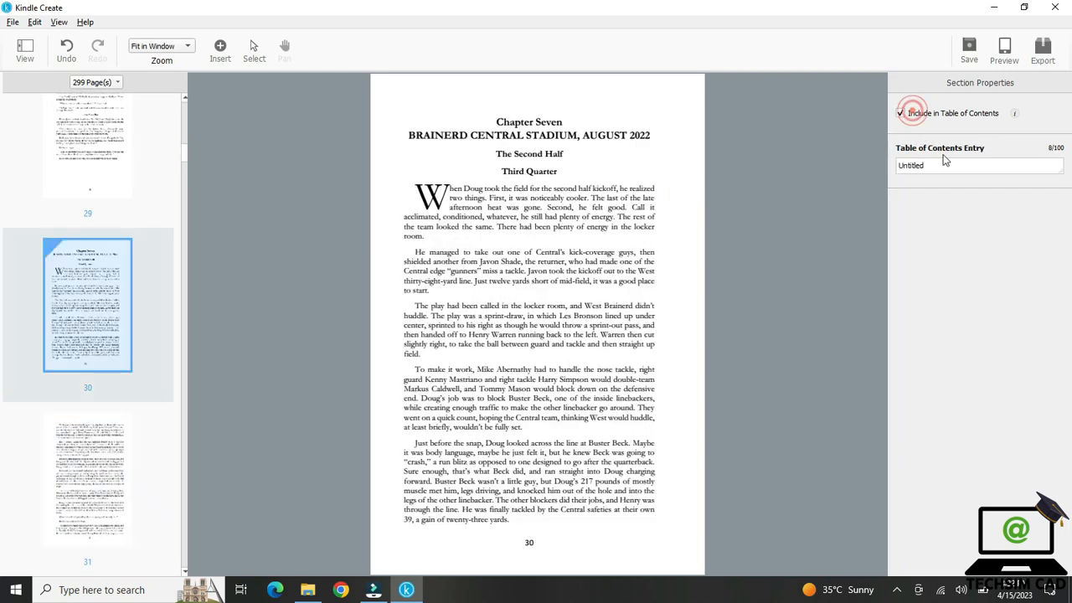
left_click(934, 163)
type("Chapter 1")
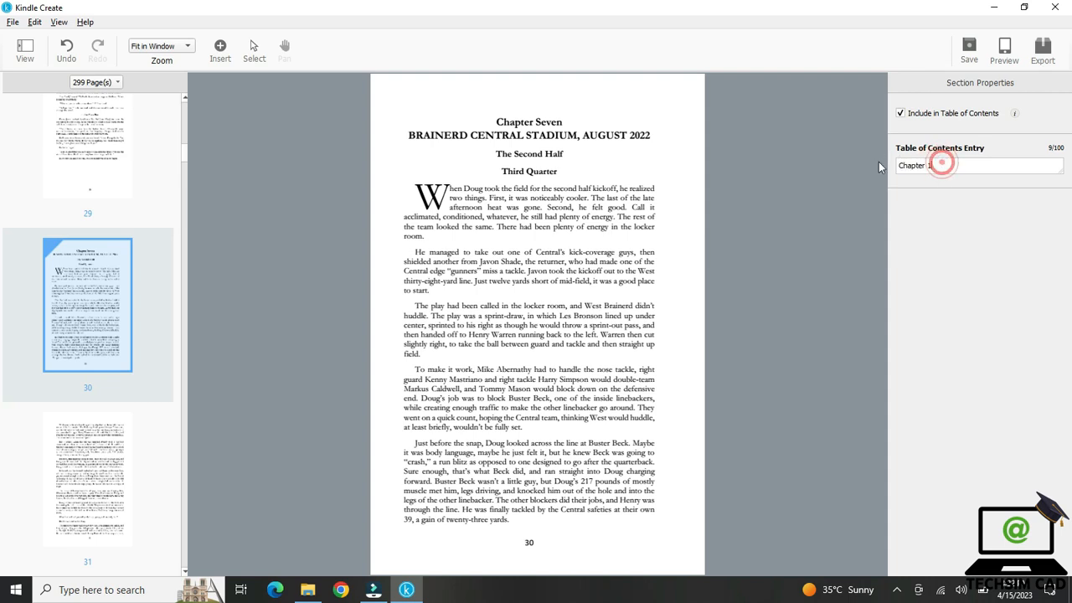
key("BackSpace")
type("6")
key("BackSpace")
type("7")
- Include page 37, where Chapter Eight begins, in the table of contents with the entry "Chapter 8"
scroll(617, 259, "down", 4)
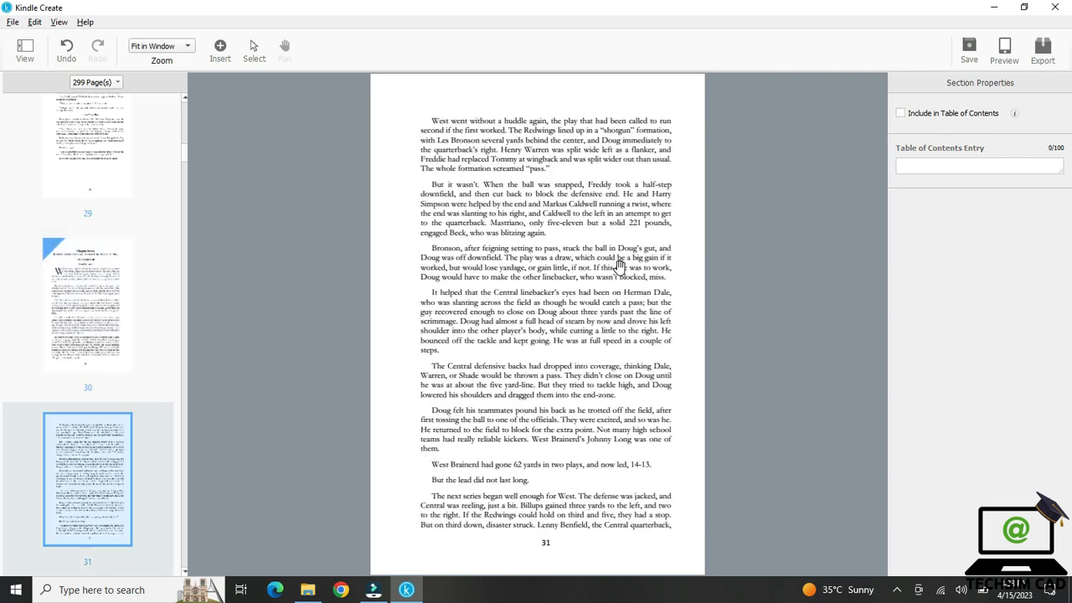
scroll(617, 266, "down", 1)
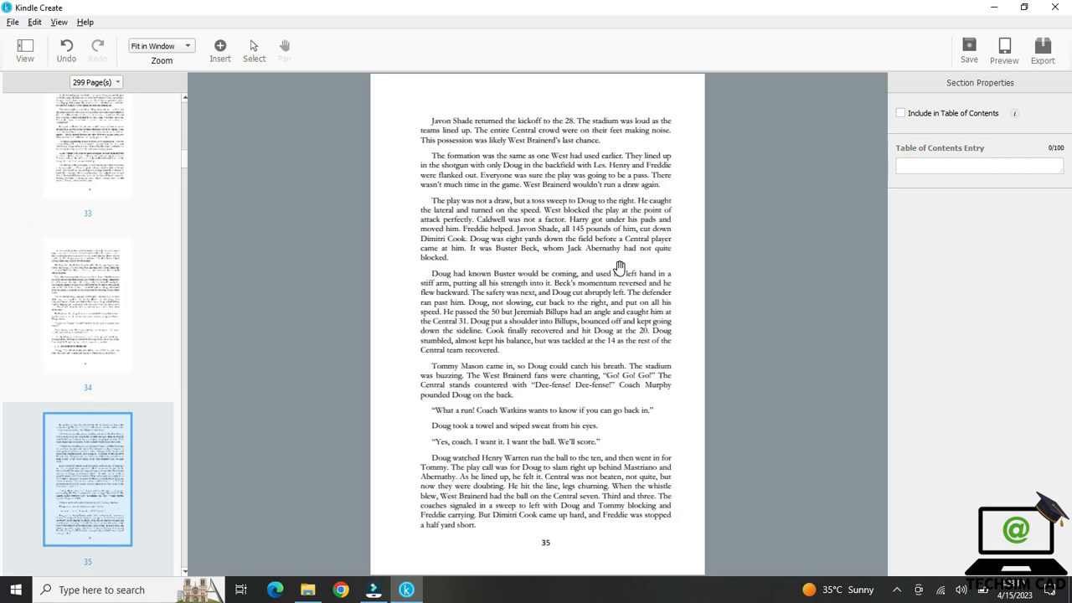
scroll(617, 266, "down", 2)
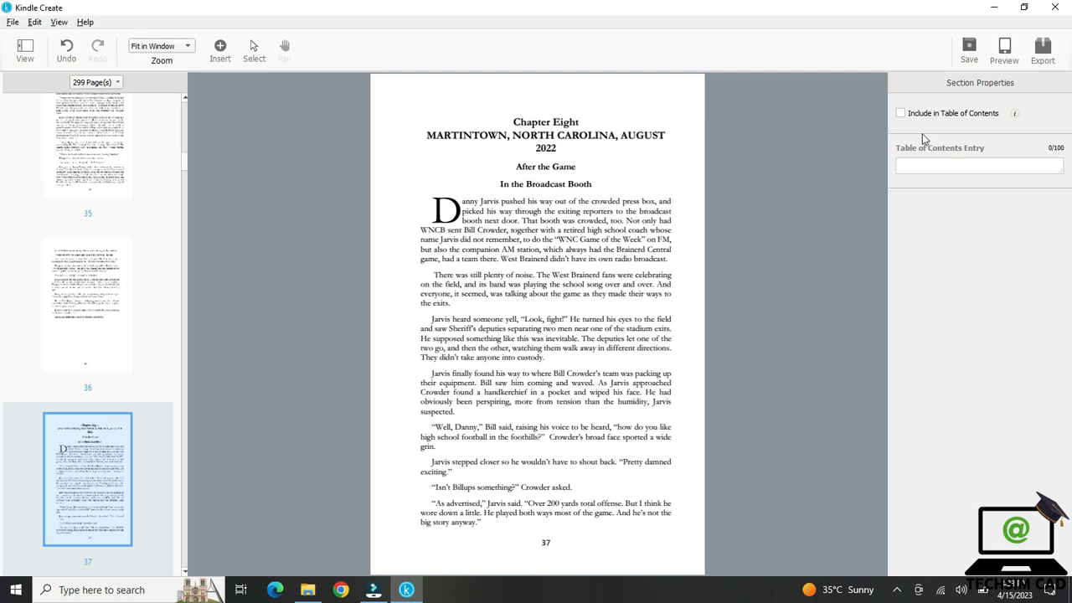
left_click(900, 113)
left_click_drag(927, 165, 875, 172)
type("Chapter 8")
- Include page 44, where Chapter Nine begins, in the table of contents with the entry "Chapter 9"
scroll(499, 321, "down", 5)
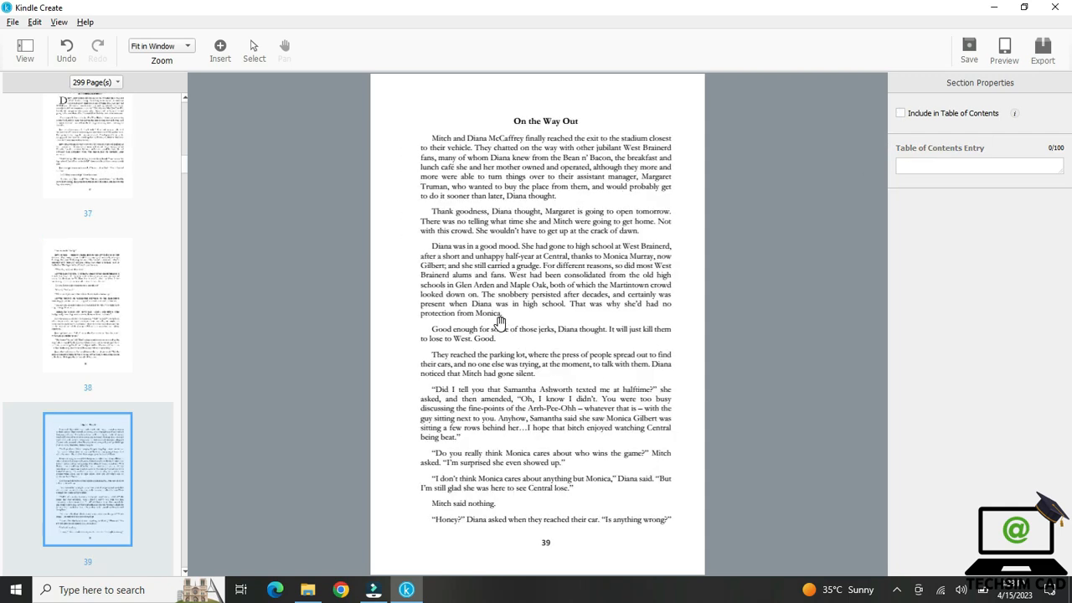
scroll(499, 322, "down", 2)
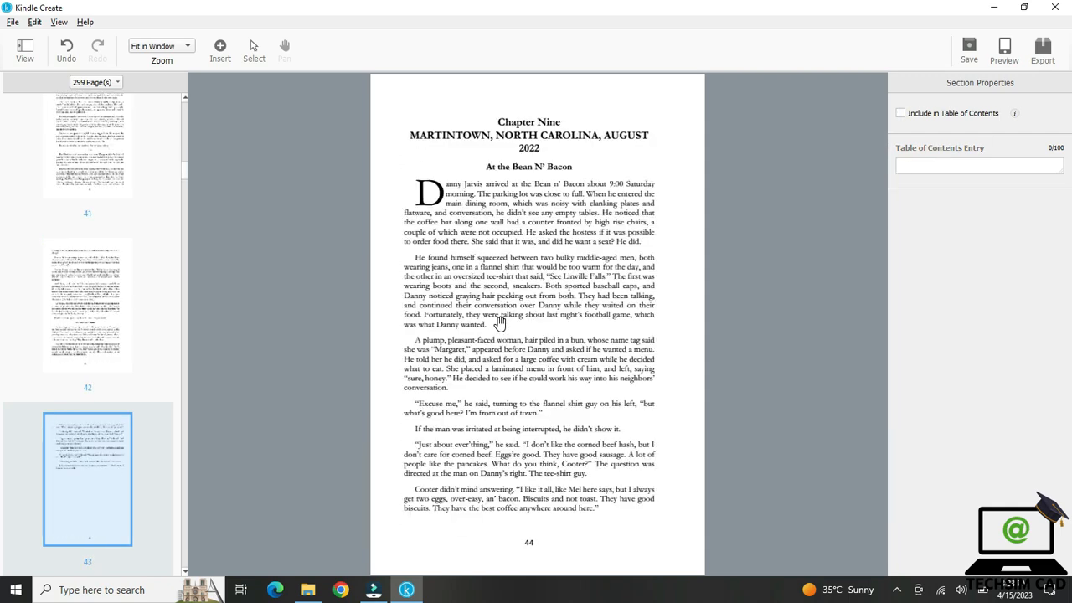
left_click(919, 112)
left_click_drag(927, 165, 841, 167)
type("Chapter 1")
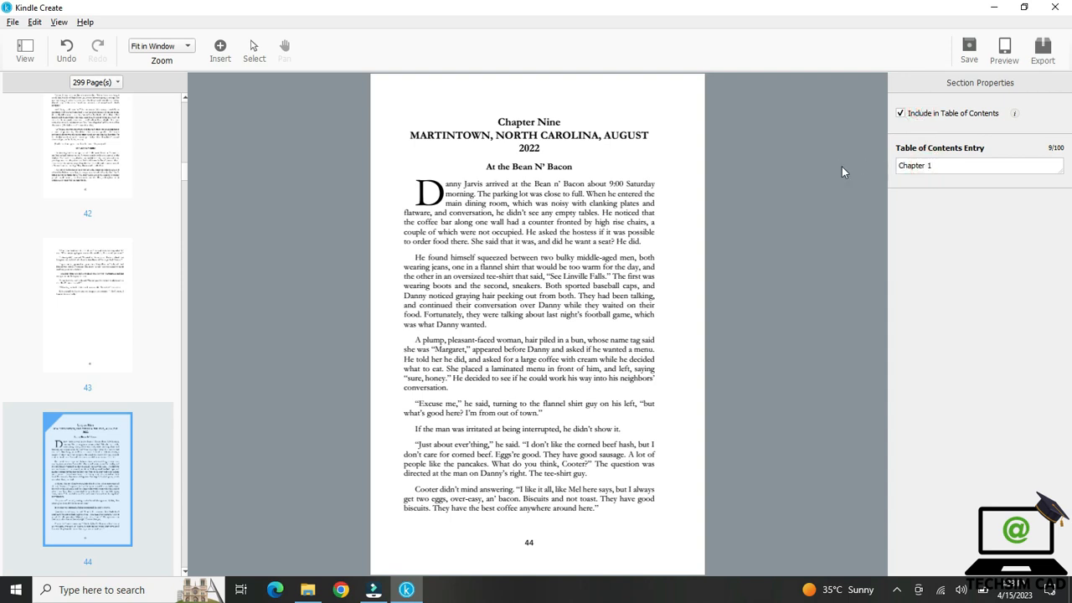
key("BackSpace")
type("9")
- Include page 50, where Chapter Ten begins, in the table of contents with the entry "Chapter 10"
scroll(591, 242, "down", 6)
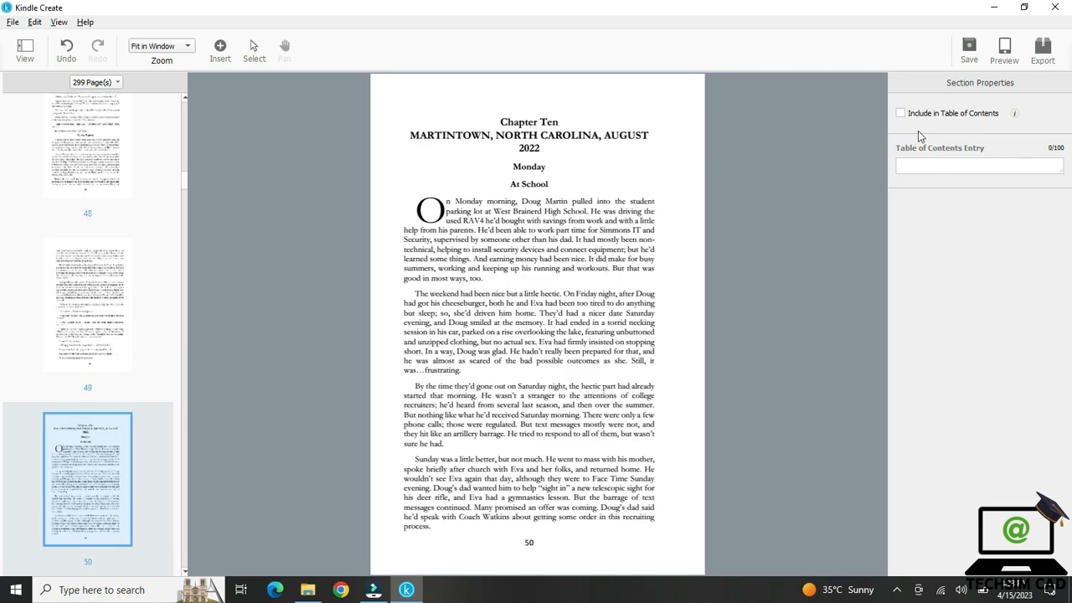
left_click(910, 114)
left_click(900, 113)
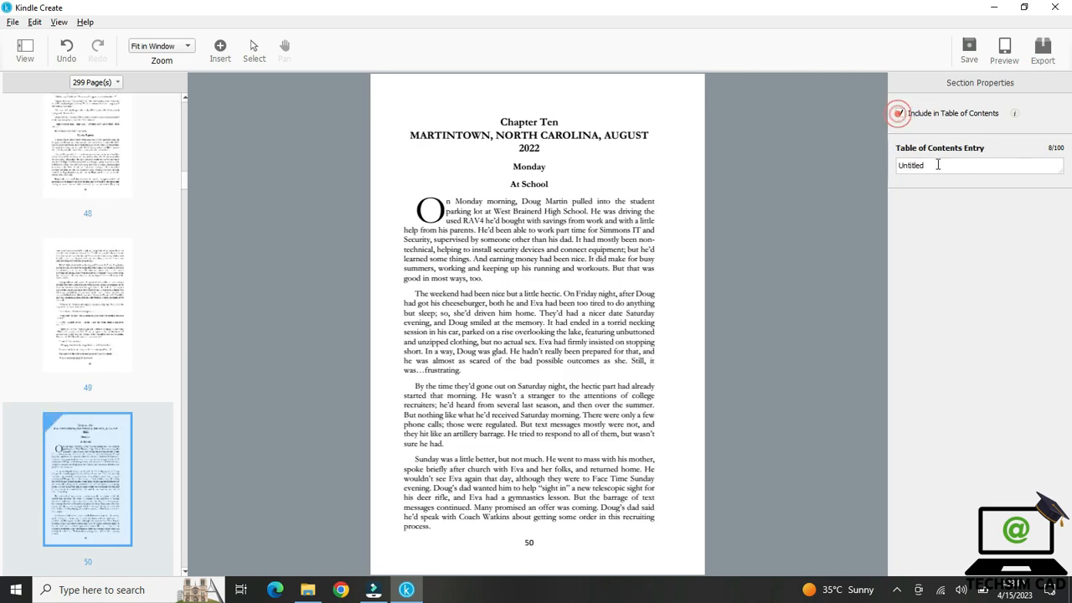
type("Chapter 10")
- Save the project in the Documents folder as Paperback Final_KC
left_click(972, 52)
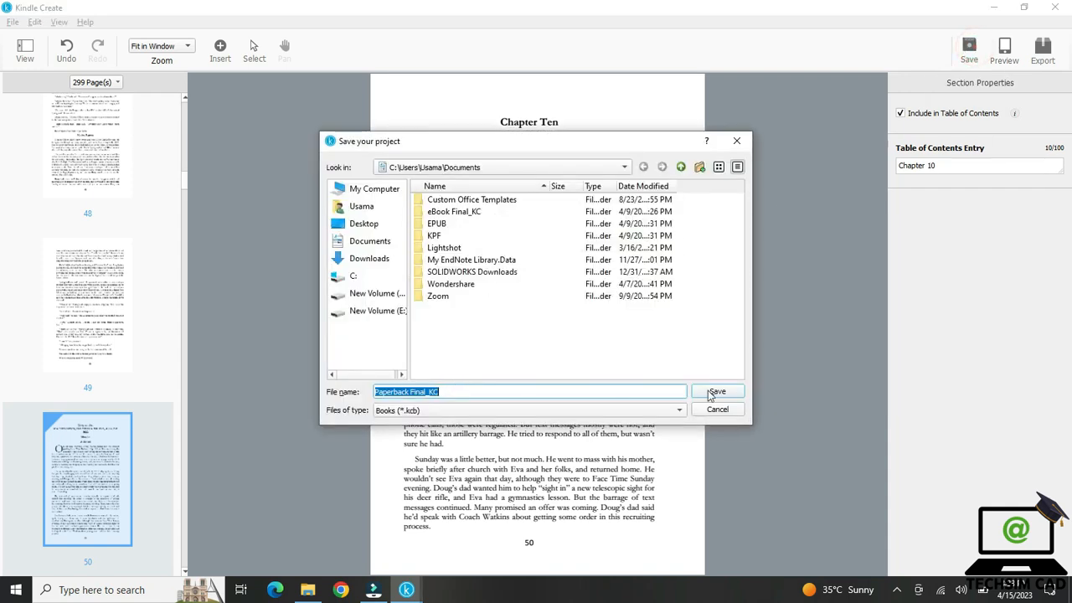
left_click(717, 392)
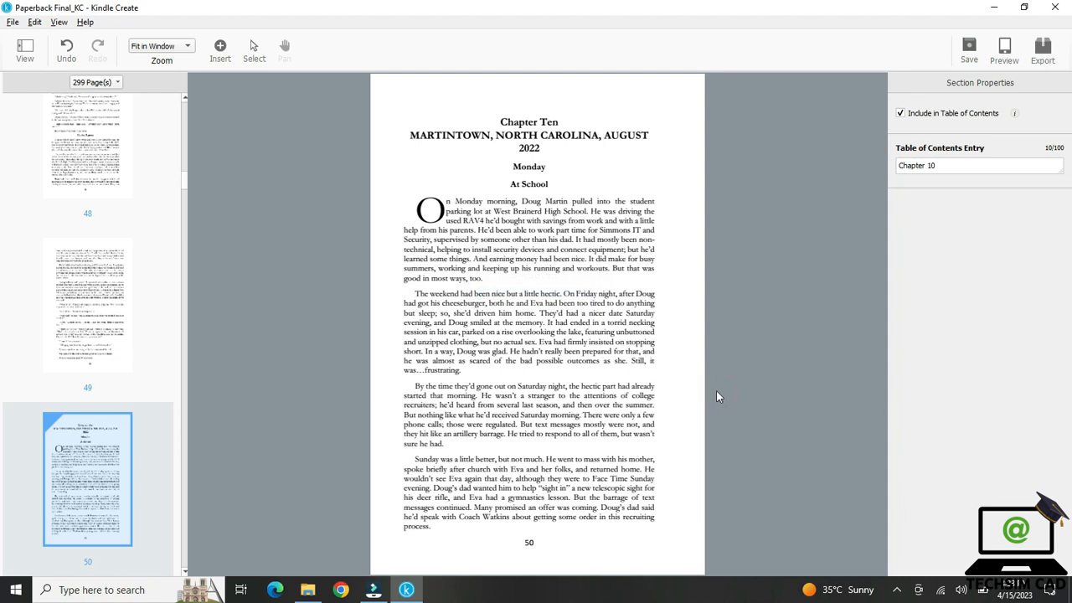
- Preview the book and check where each table of contents entry from Chapter 1 to Chapter 10 leads
left_click(1004, 48)
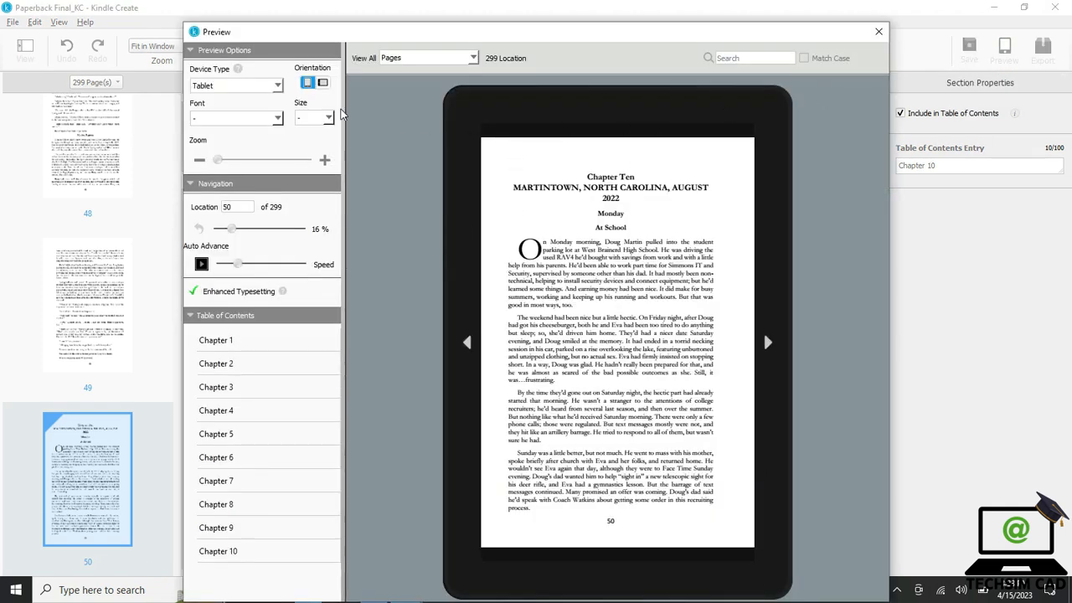
left_click(225, 341)
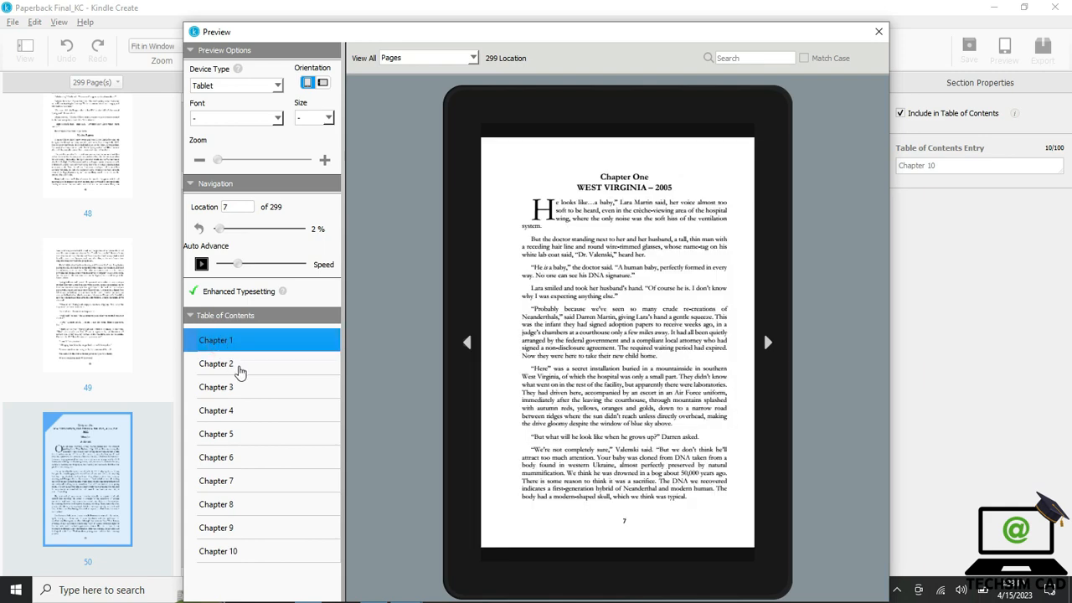
left_click(240, 369)
left_click(241, 388)
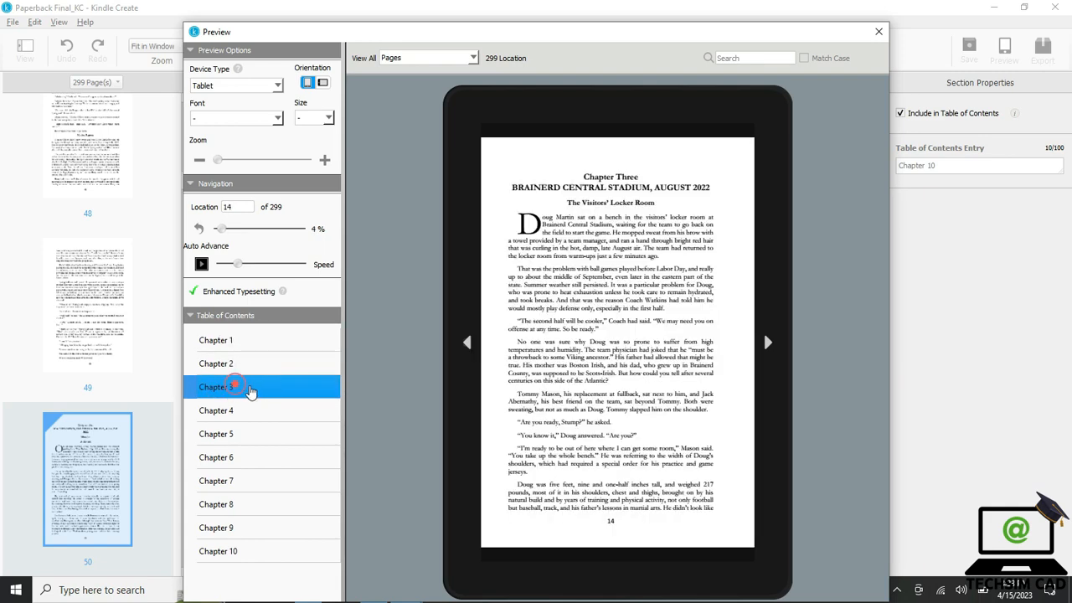
left_click(238, 410)
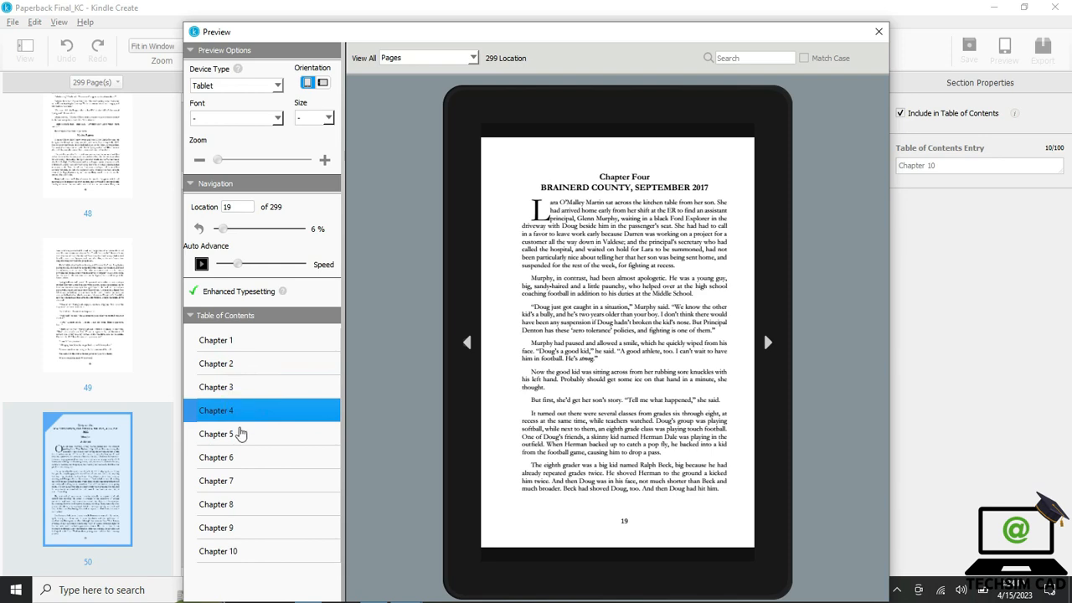
left_click(240, 434)
left_click(241, 459)
left_click(240, 483)
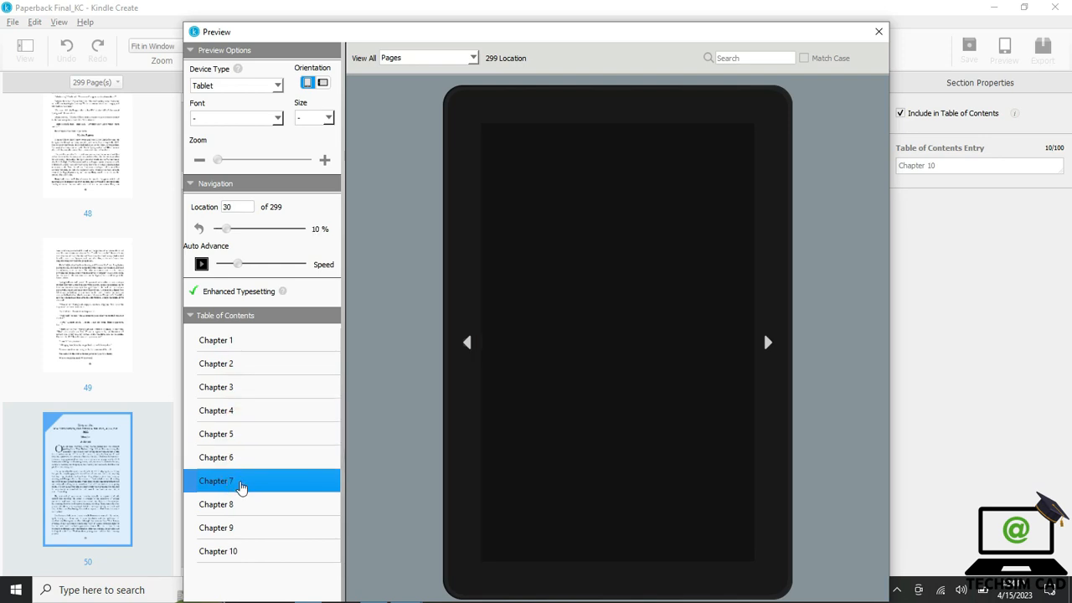
left_click(240, 505)
left_click(255, 528)
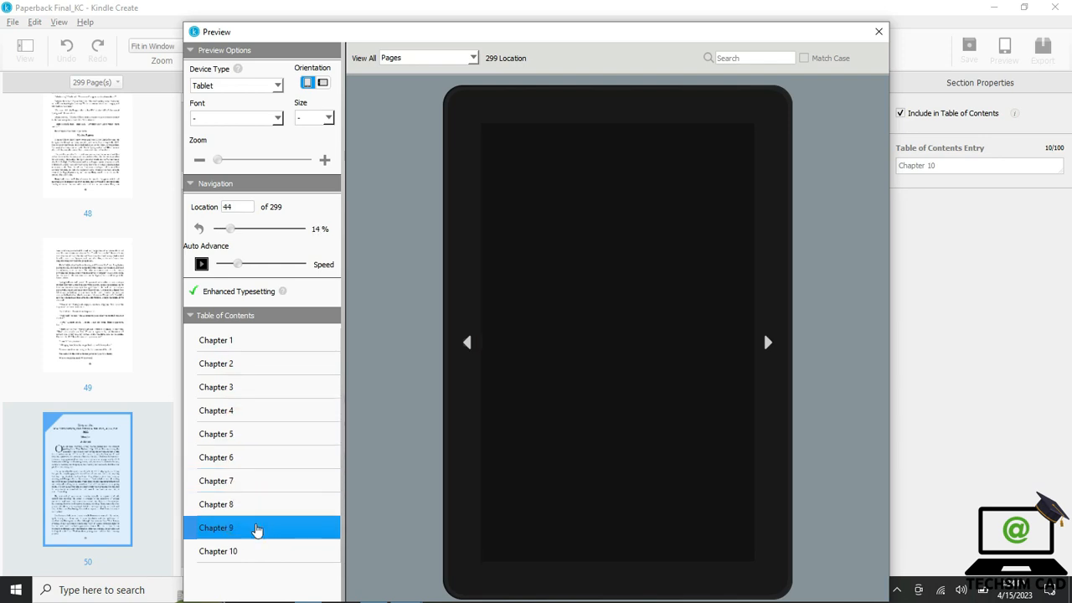
left_click(251, 551)
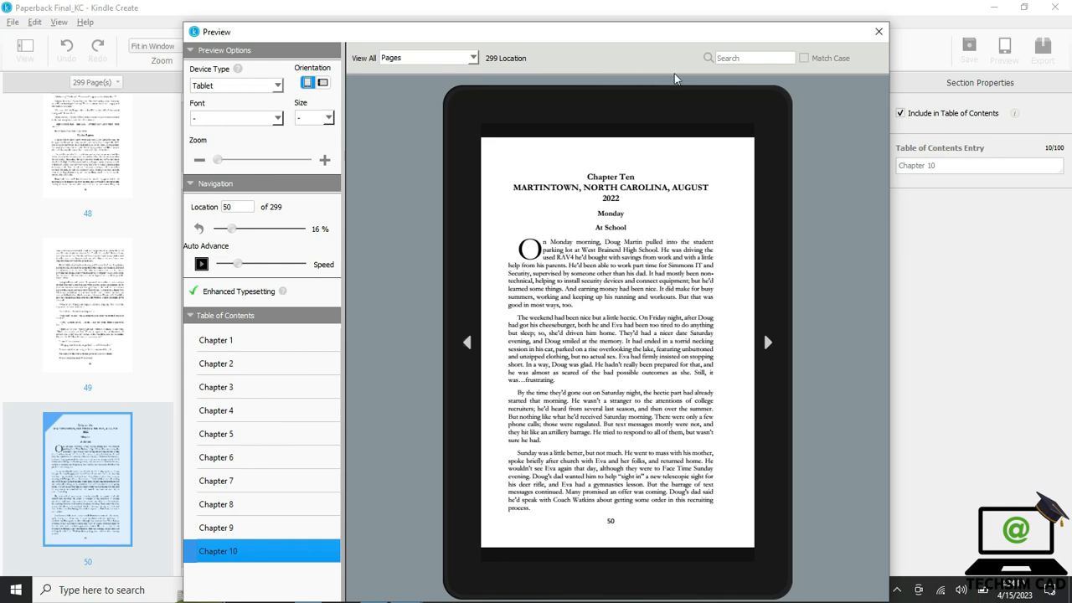
left_click(878, 33)
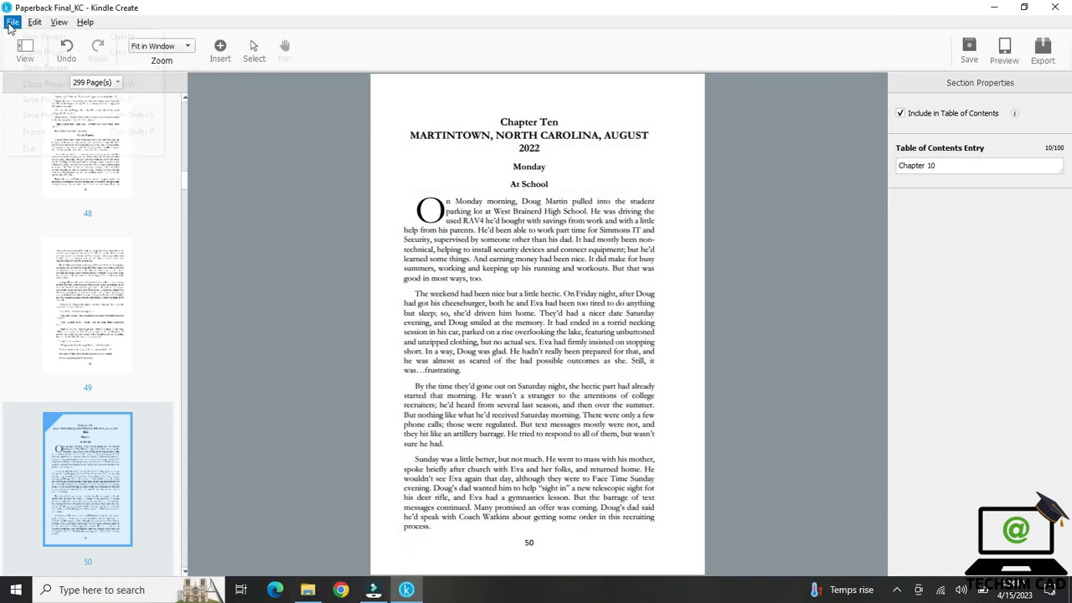
- Close the project and create a new Print Replica book from eBook.pdf in the Downloads folder
left_click(12, 23)
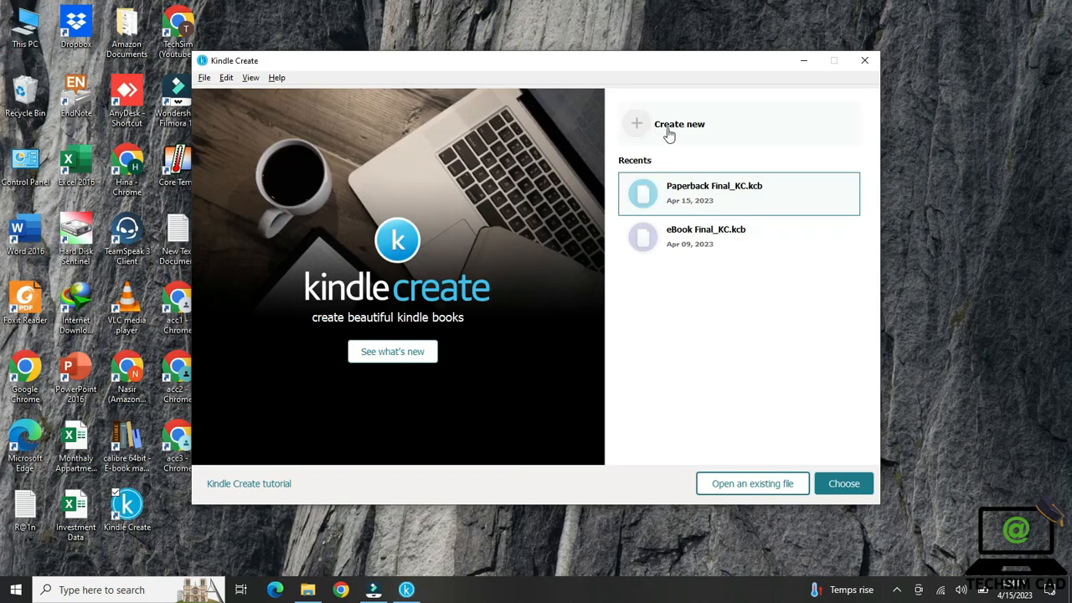
left_click(683, 123)
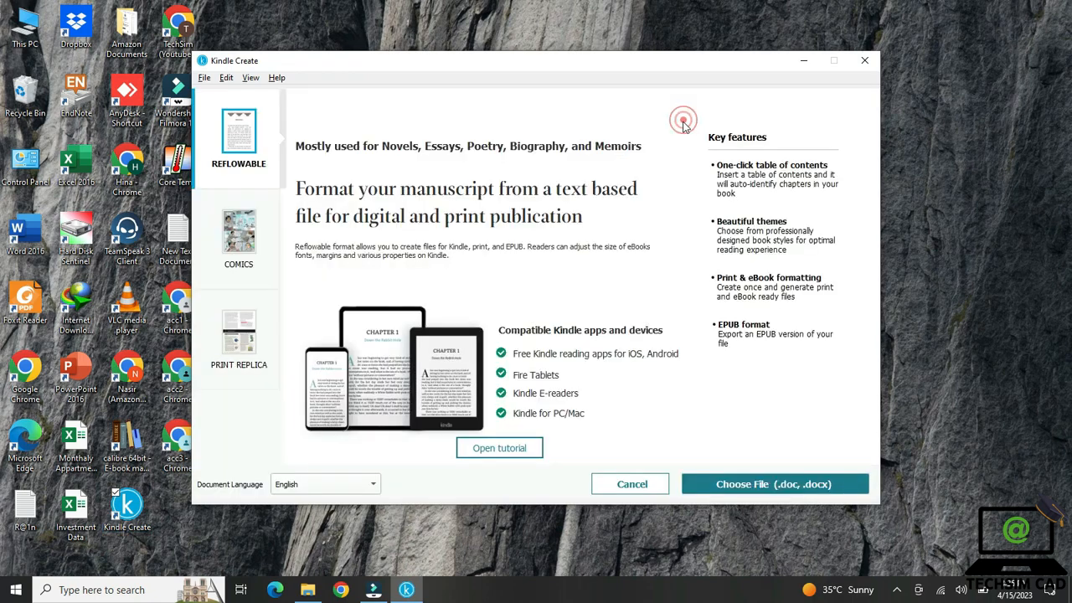
left_click(233, 339)
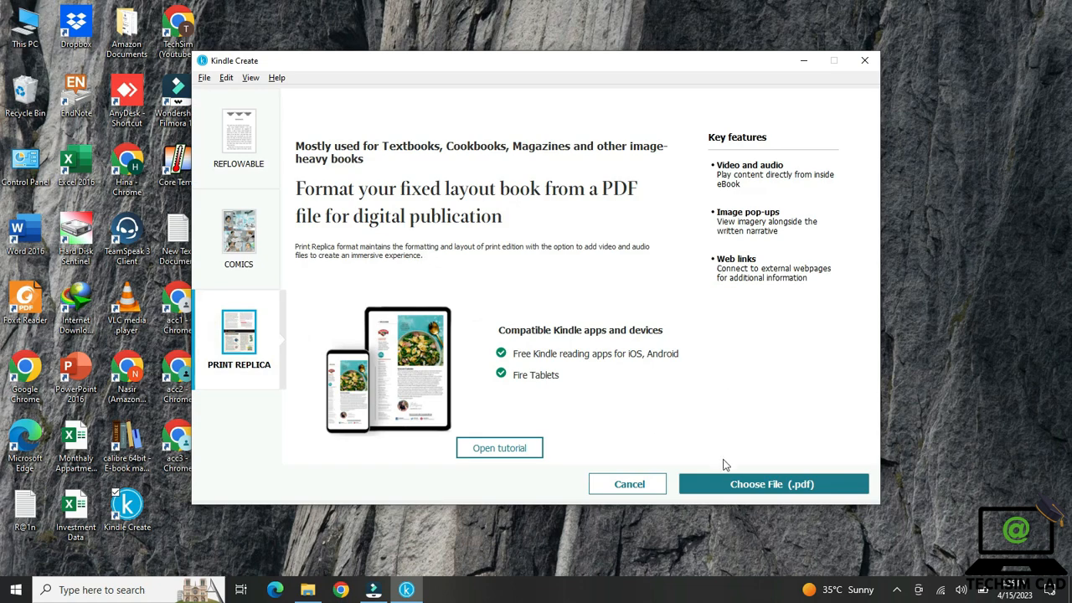
left_click(725, 486)
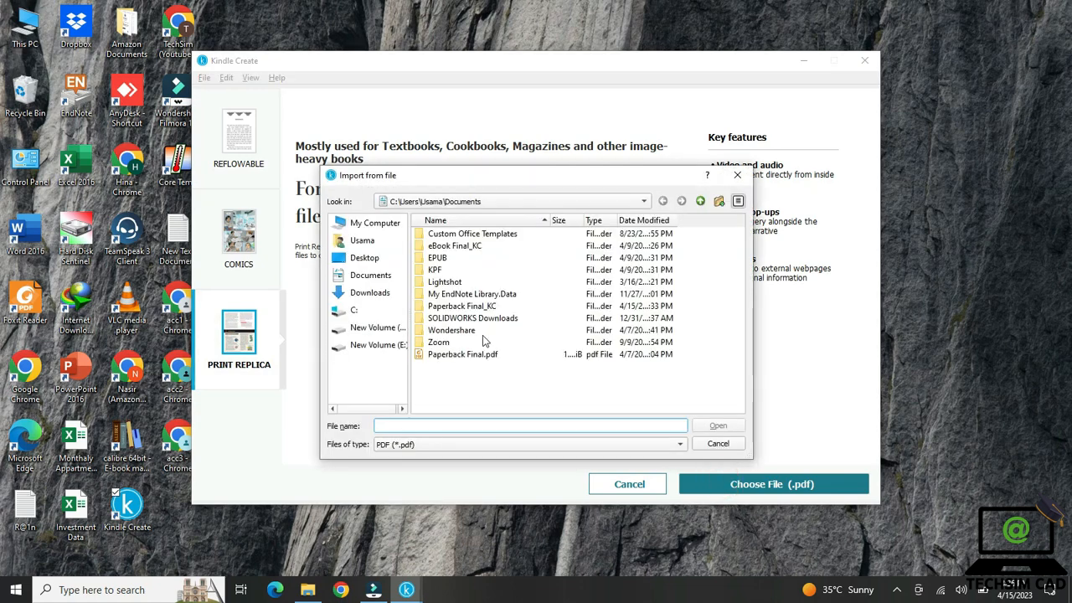
left_click(370, 295)
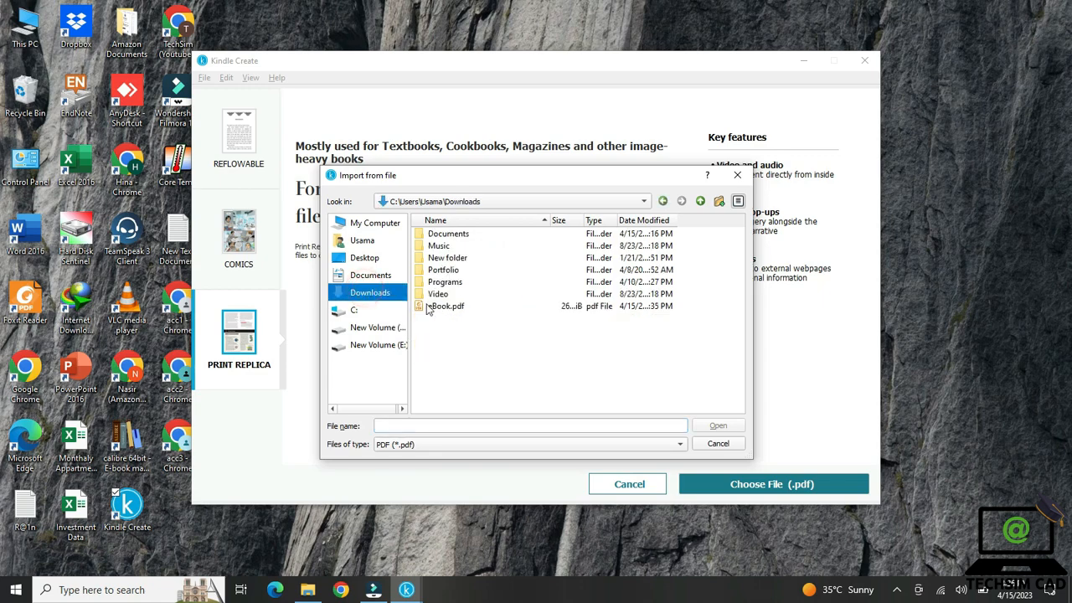
left_click(467, 308)
left_click(711, 425)
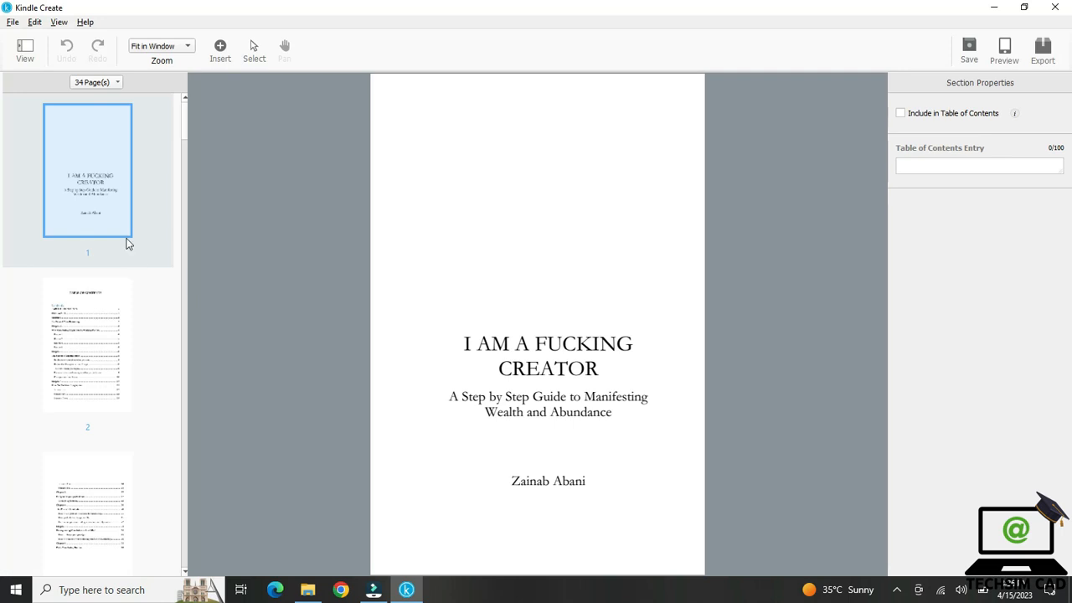
- Include page 2, the book's contents page, in the table of contents with the entry "Table of Content"
left_click(107, 337)
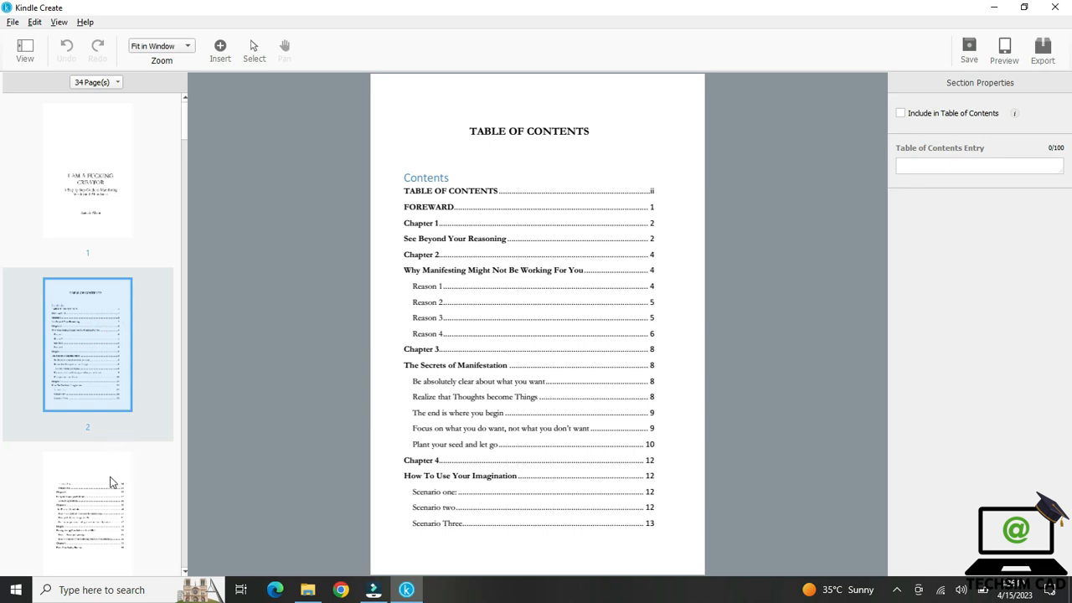
left_click(901, 114)
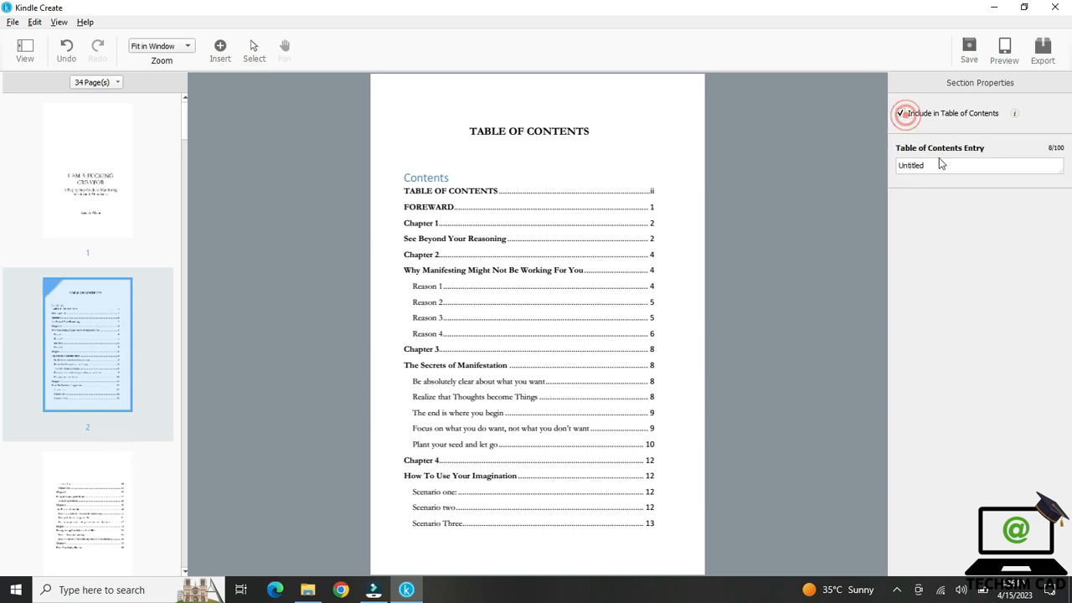
left_click_drag(938, 164, 872, 169)
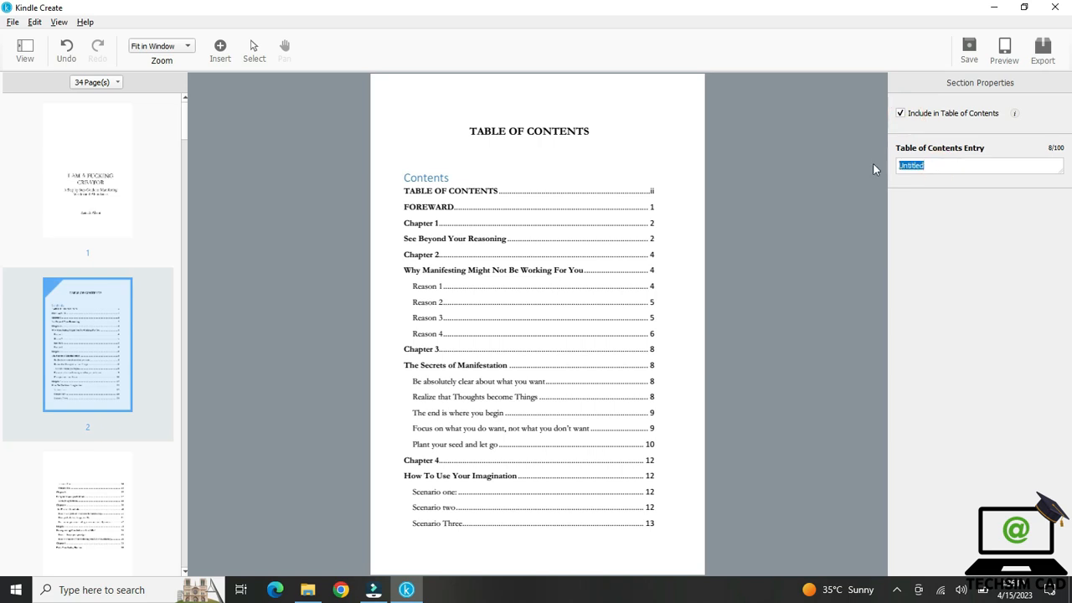
type("Table of Content")
- Include page 5, where the foreword begins, in the table of contents with the entry "Foreward"
scroll(500, 258, "down", 2)
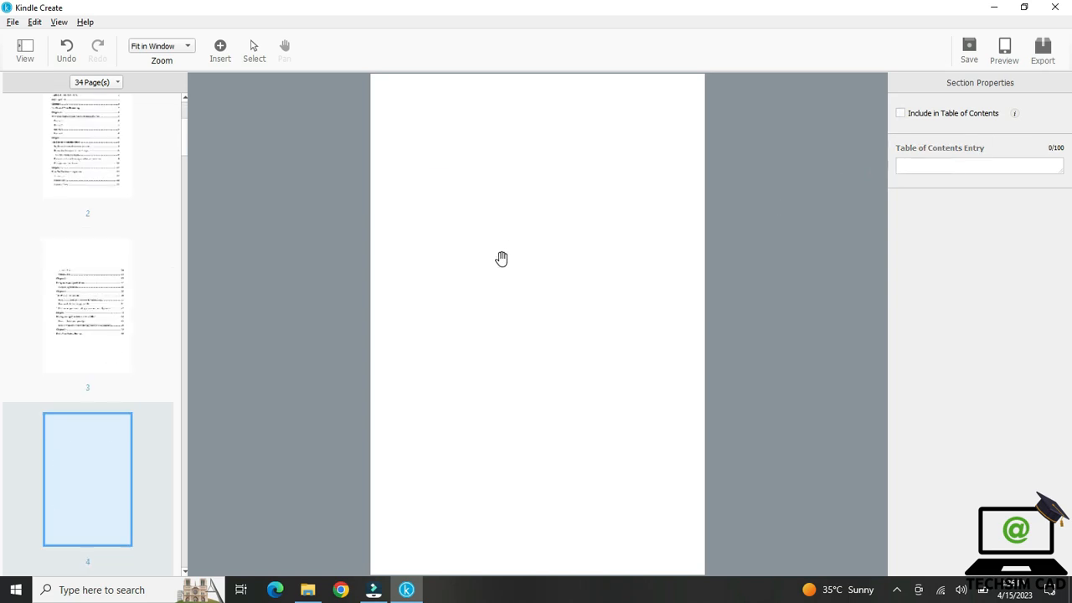
scroll(501, 258, "down", 1)
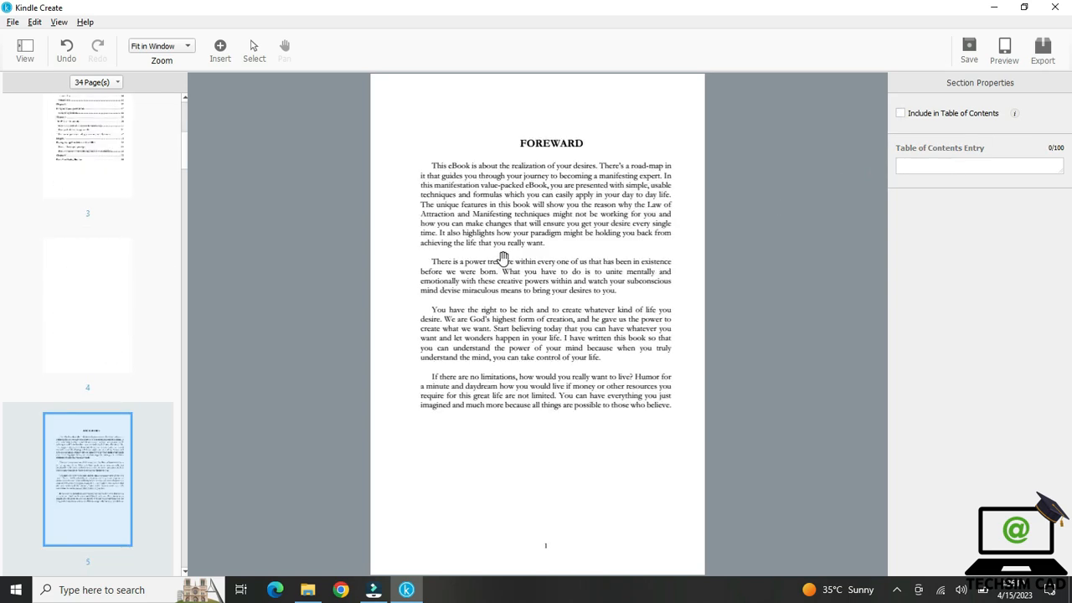
left_click(925, 115)
left_click(936, 167)
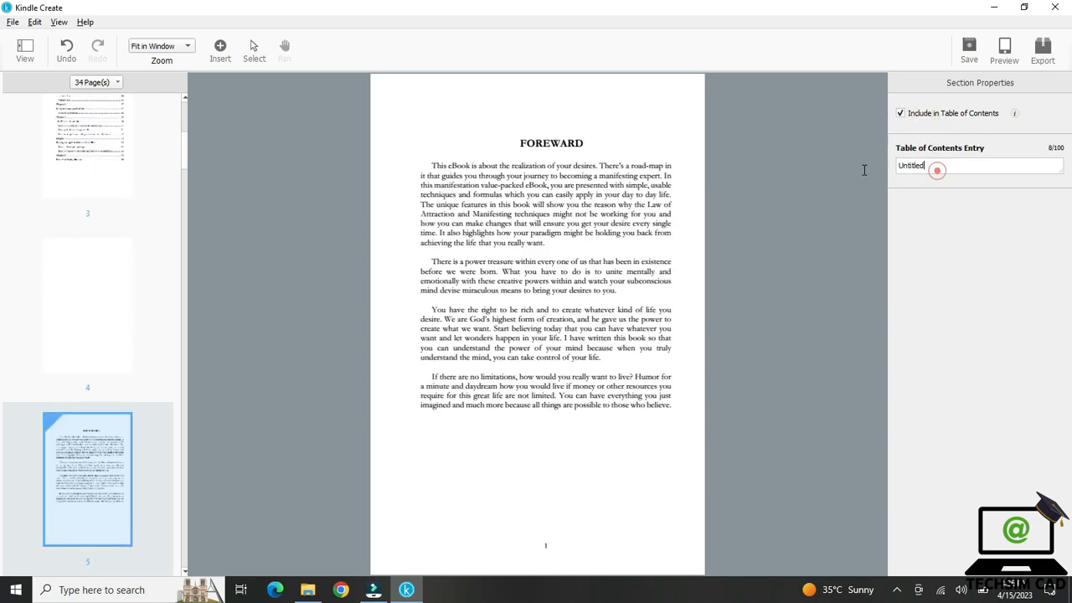
double_click(961, 165)
type("Foreward")
- Include page 6, where Chapter 1 begins, in the table of contents with the entry "Chapter 1"
scroll(626, 306, "down", 1)
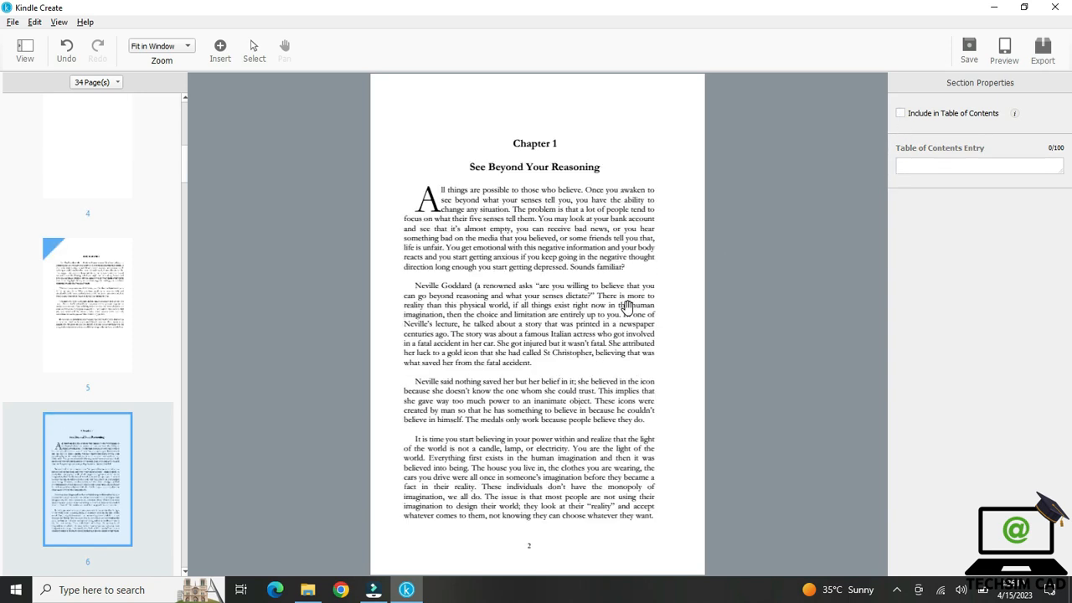
left_click(913, 114)
left_click_drag(933, 164, 870, 165)
type("Chapter 1")
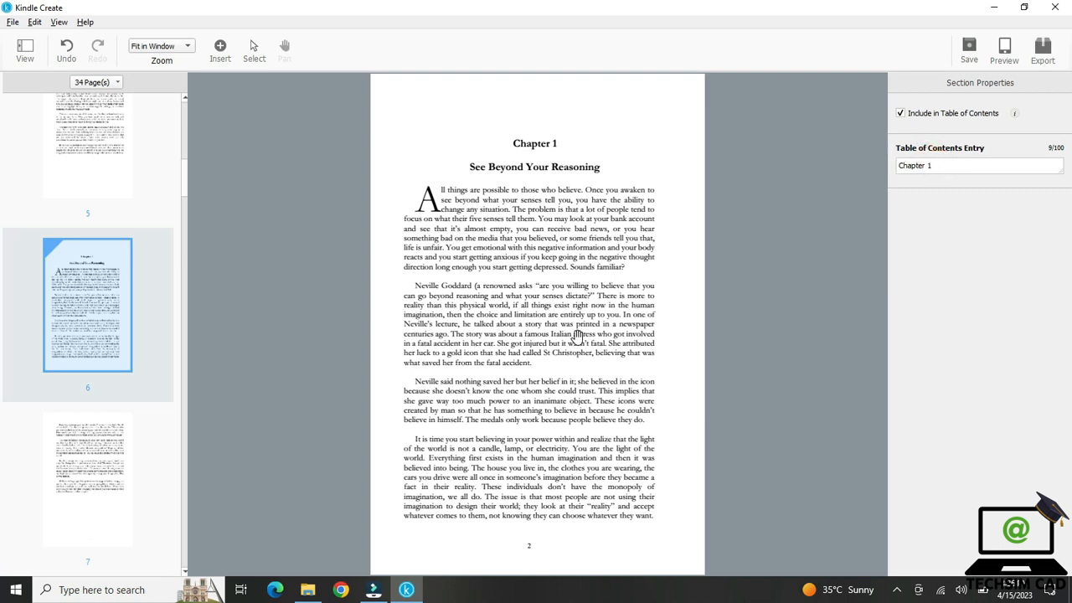
- Include page 8, where Chapter 2 begins, in the table of contents with the entry "Chapter 2"
scroll(576, 336, "down", 2)
scroll(577, 337, "down", 2)
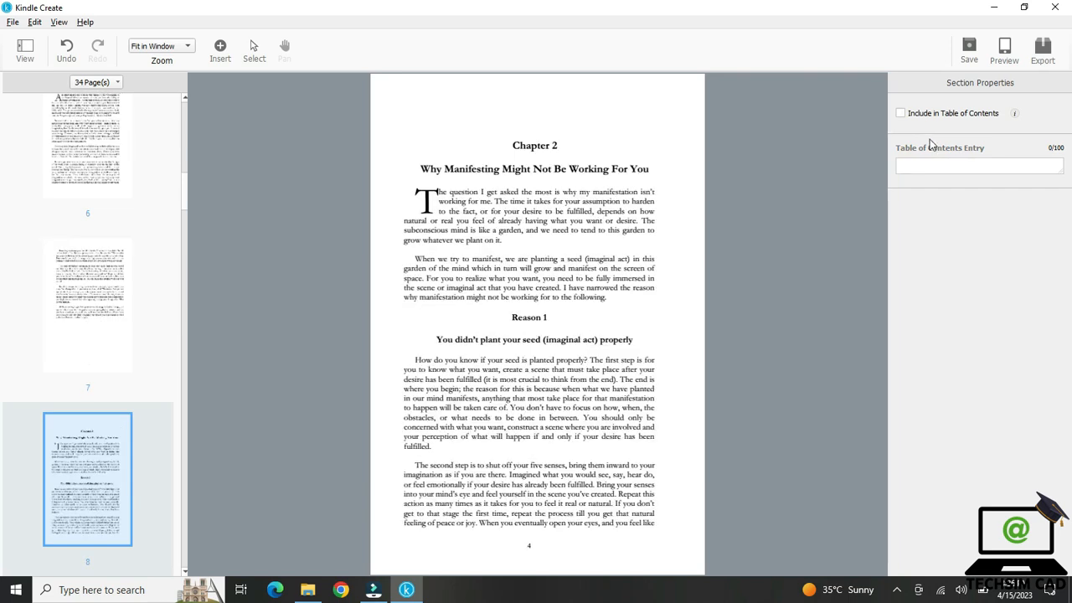
left_click(915, 115)
left_click_drag(942, 164, 876, 165)
type("Chapter 1")
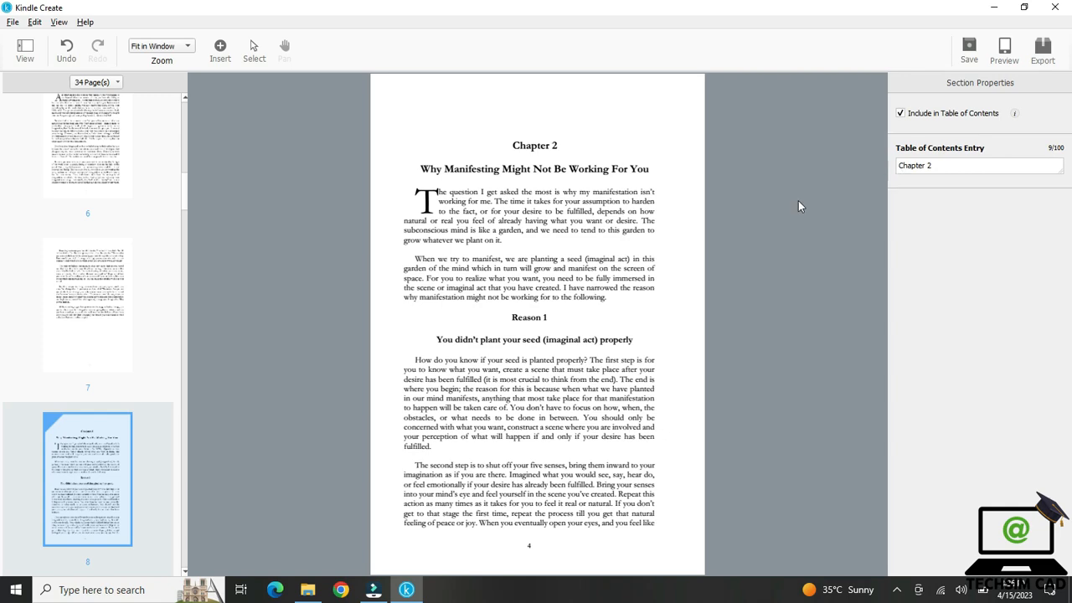
- Include page 12, where Chapter 3 begins, in the table of contents with the entry "Chapter 3"
scroll(582, 308, "down", 2)
scroll(582, 308, "down", 2)
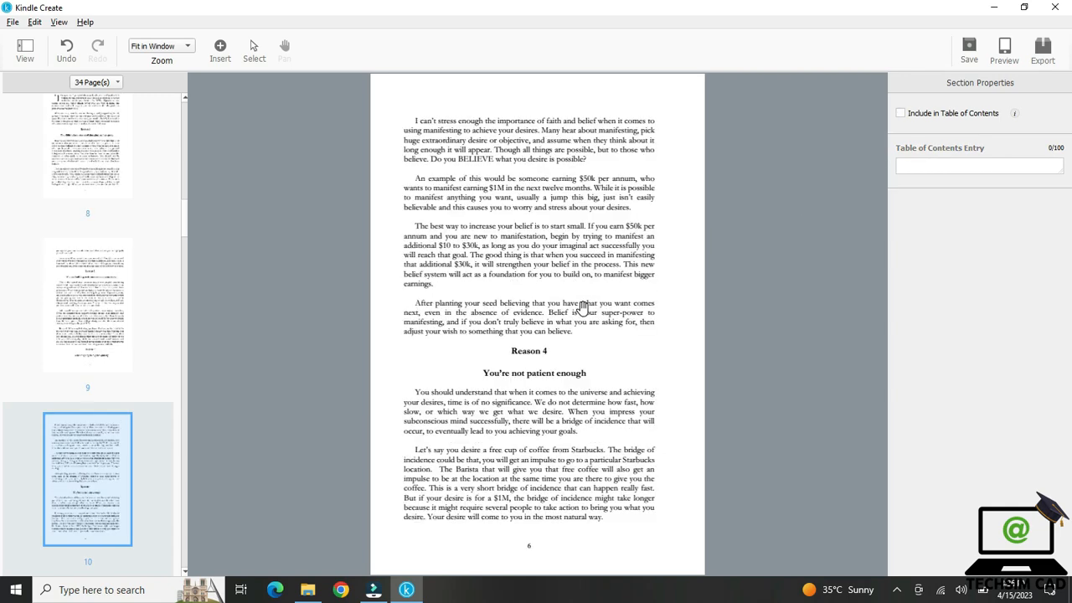
scroll(582, 308, "down", 4)
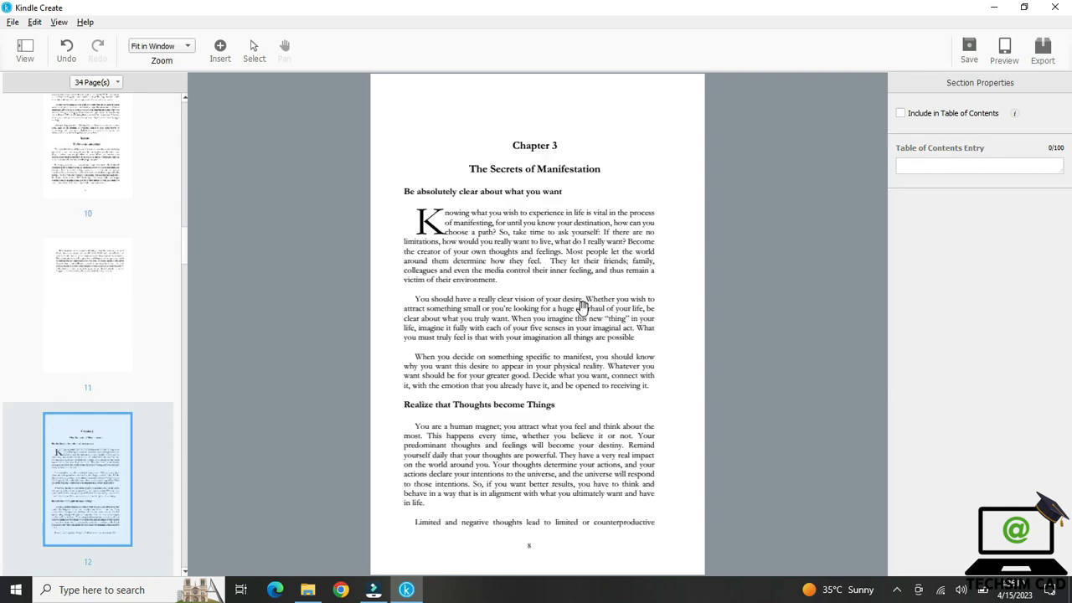
left_click(900, 113)
double_click(921, 165)
type("Chapter 1")
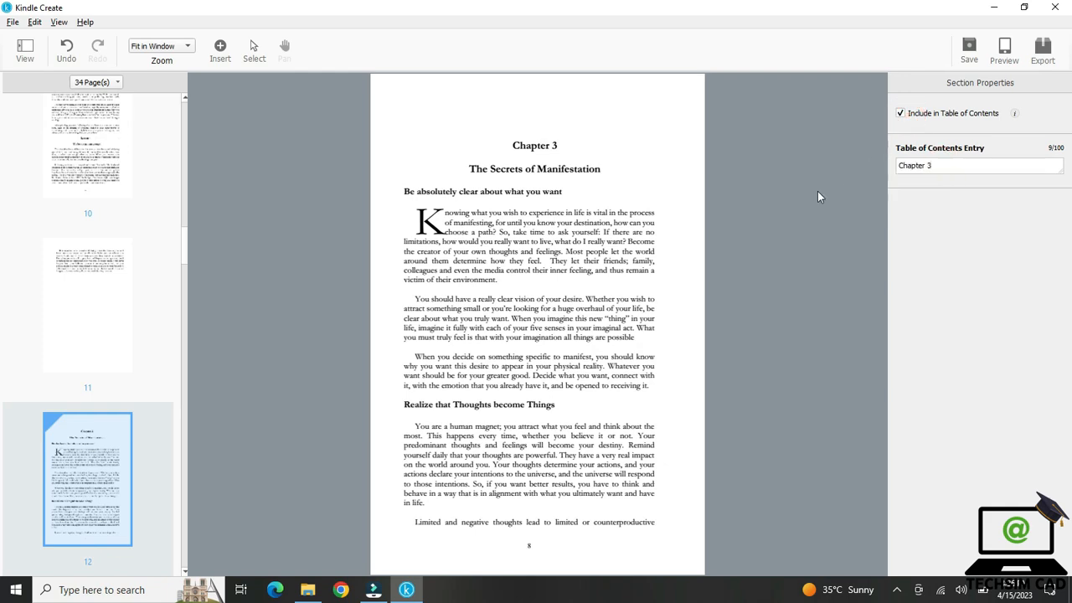
- Include page 16, where Chapter 4 begins, in the table of contents with the entry "Chapter 4"
scroll(555, 308, "down", 6)
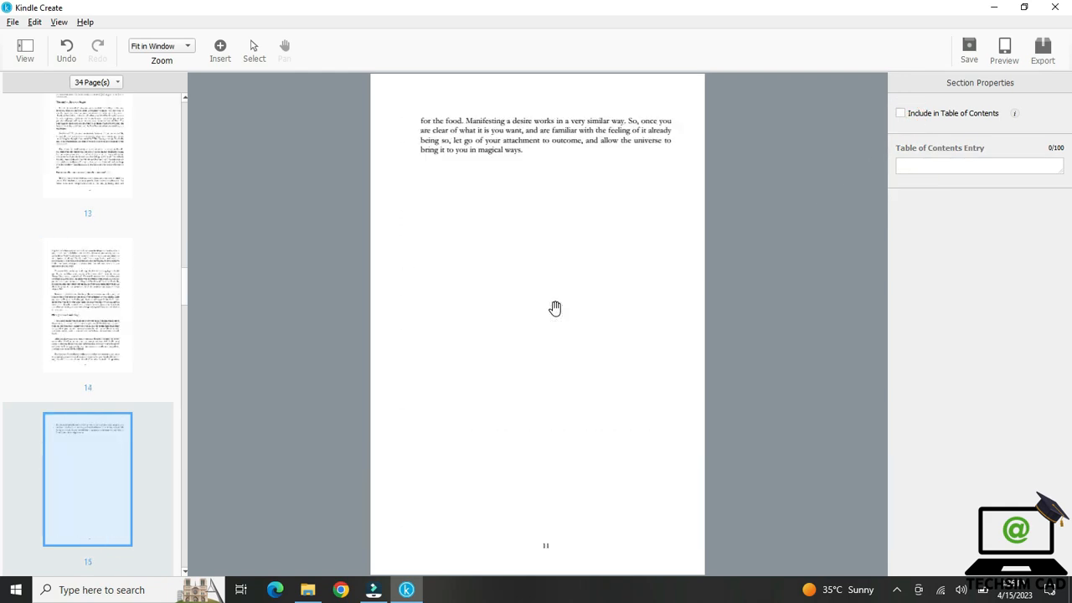
scroll(555, 308, "down", 2)
left_click(915, 113)
left_click(938, 170)
double_click(963, 168)
type("Chapter 1")
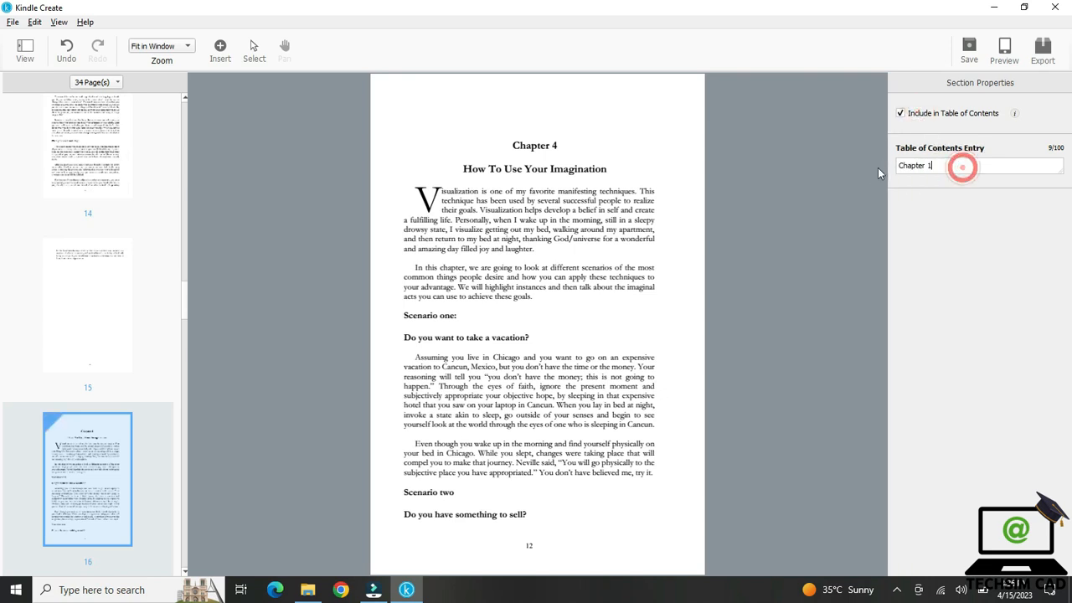
key("BackSpace")
type("4")
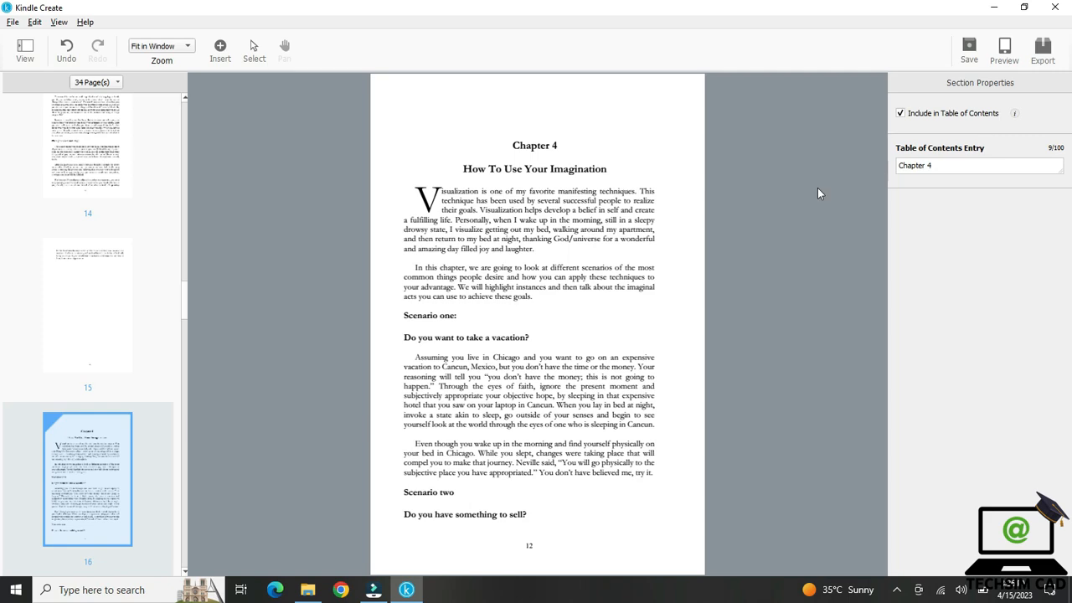
- Include page 21, where Chapter 5 begins, in the table of contents with the entry "Chapter 5"
scroll(647, 270, "down", 10)
scroll(647, 270, "down", 4)
scroll(647, 270, "up", 2)
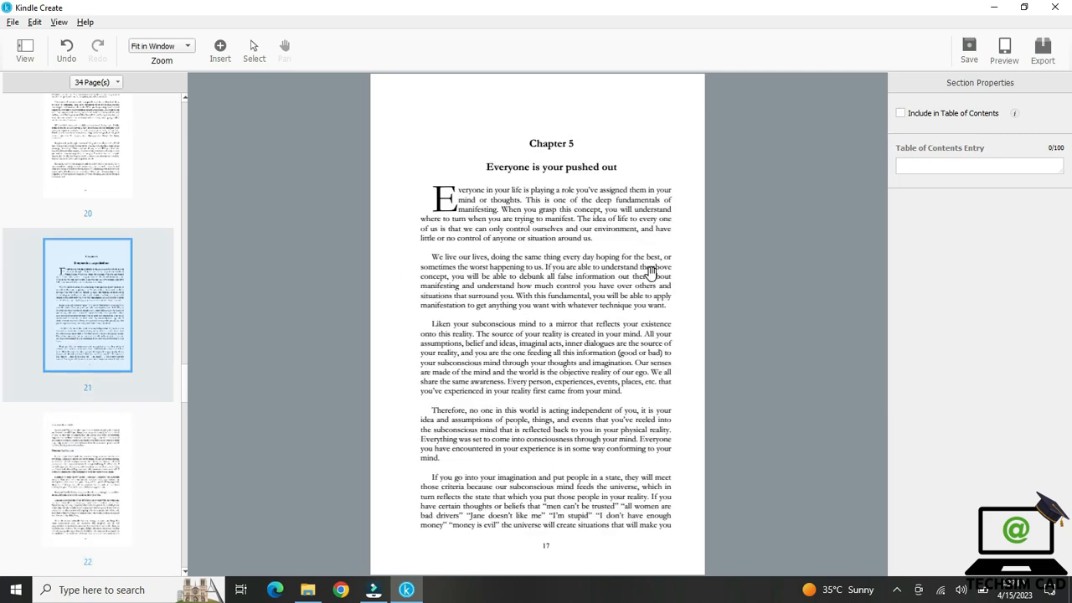
left_click(931, 115)
left_click(945, 165)
key("BackSpace")
type("5")
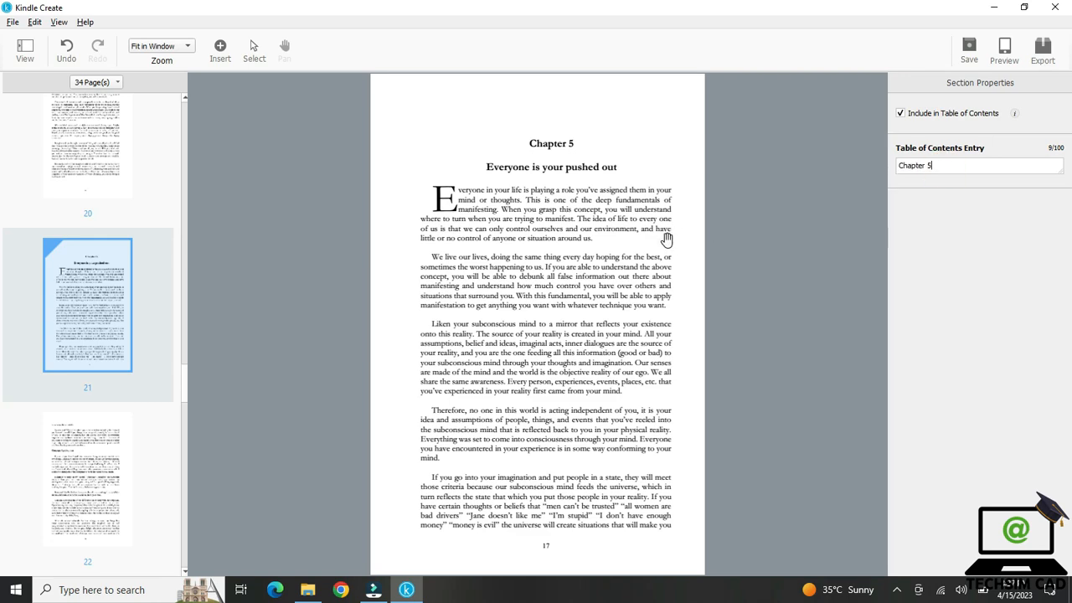
- Include page 24, where Chapter 6 begins, in the table of contents with the entry "Chapter 6"
scroll(513, 338, "down", 3)
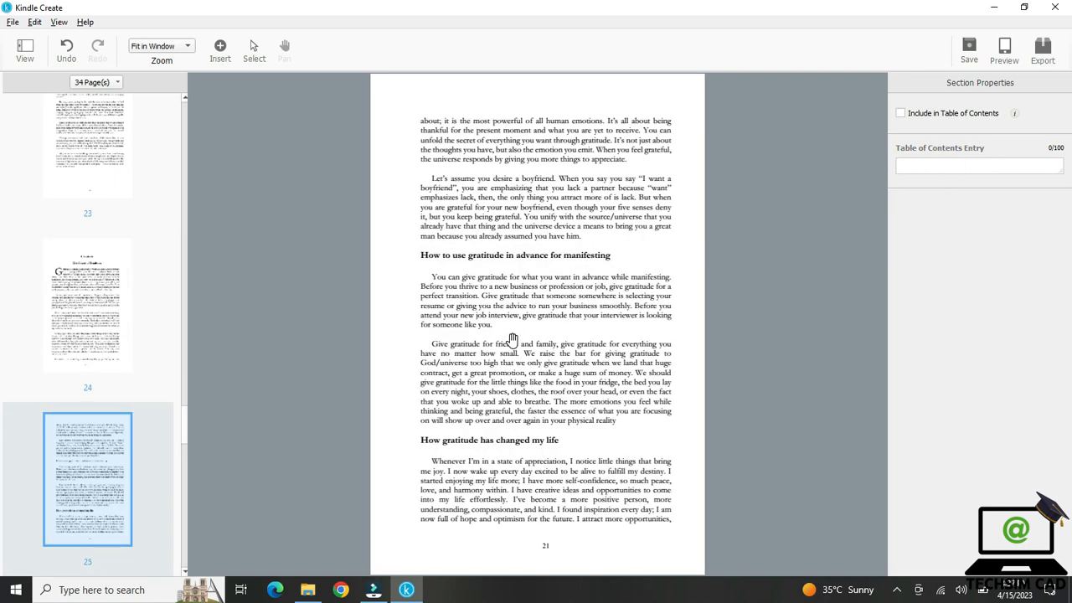
left_click(900, 113)
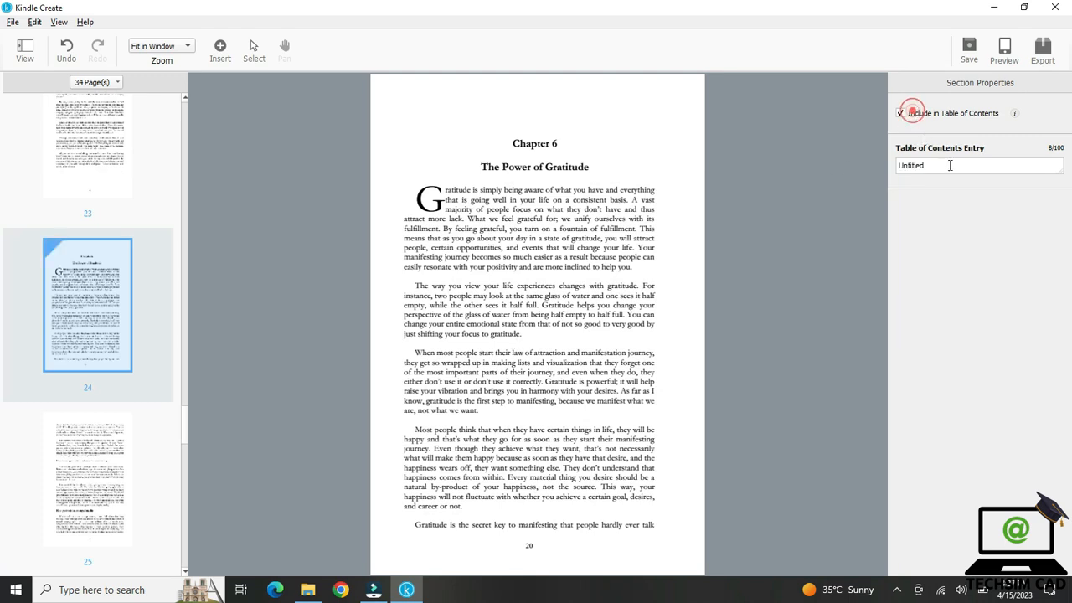
key("BackSpace")
type("6")
- Include page 28, where Chapter 7 begins, in the table of contents with the entry "Chapter 7"
scroll(465, 326, "down", 10)
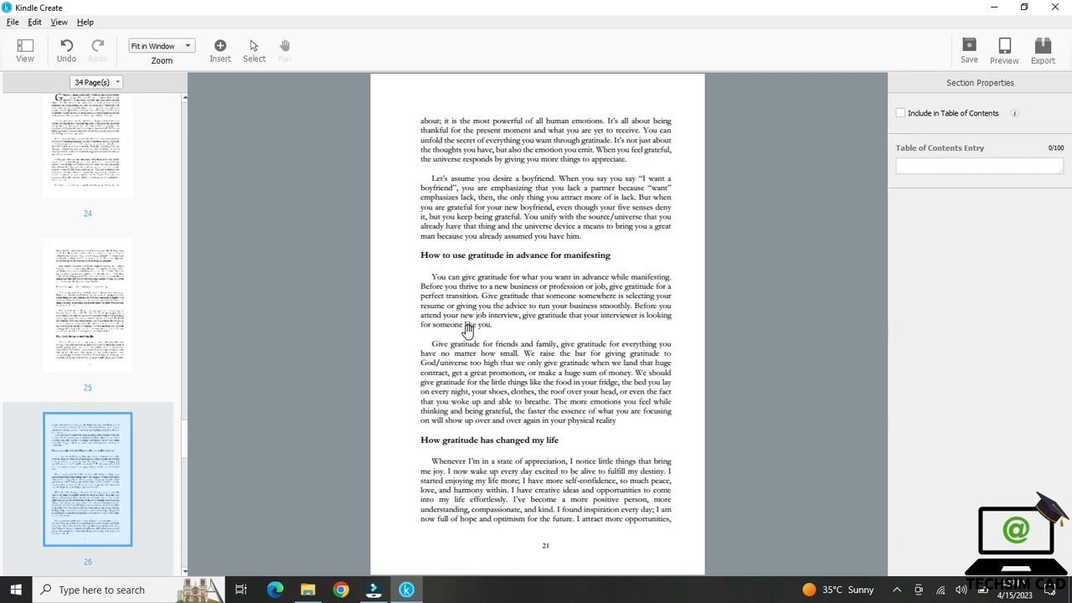
scroll(467, 331, "down", 4)
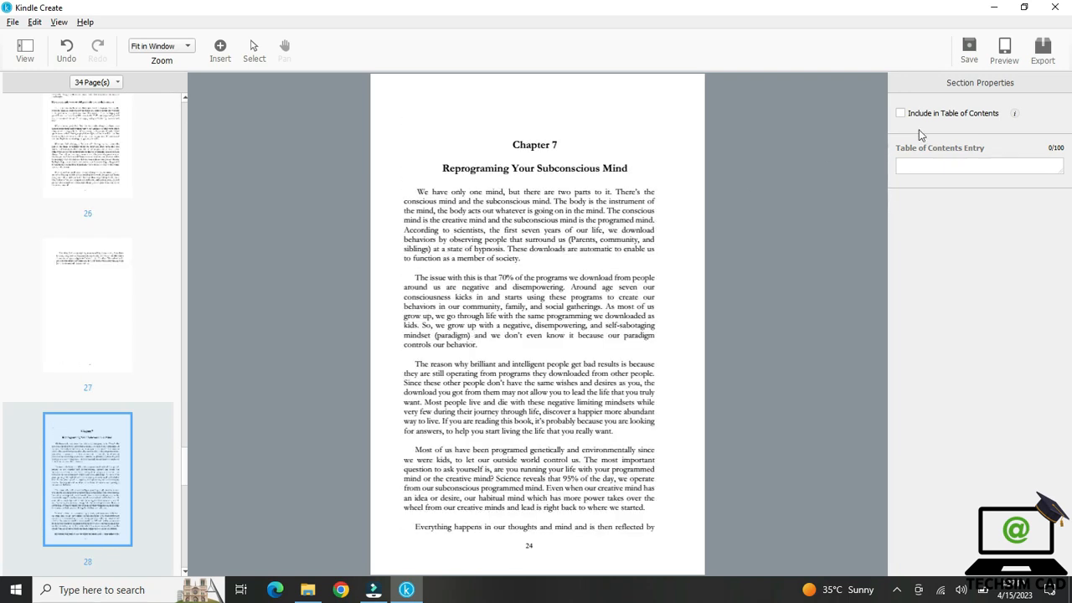
left_click(900, 113)
double_click(952, 165)
type("Chapter 7")
- Include page 32, where Chapter 8 begins, in the table of contents with the entry "Chapter 8"
scroll(549, 299, "down", 15)
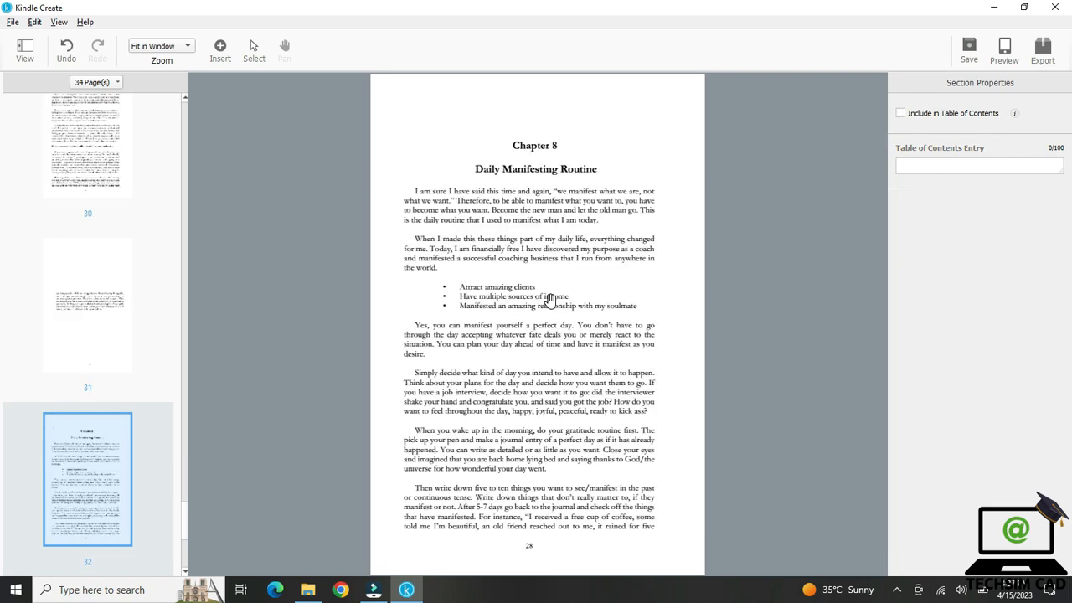
left_click(900, 113)
double_click(943, 165)
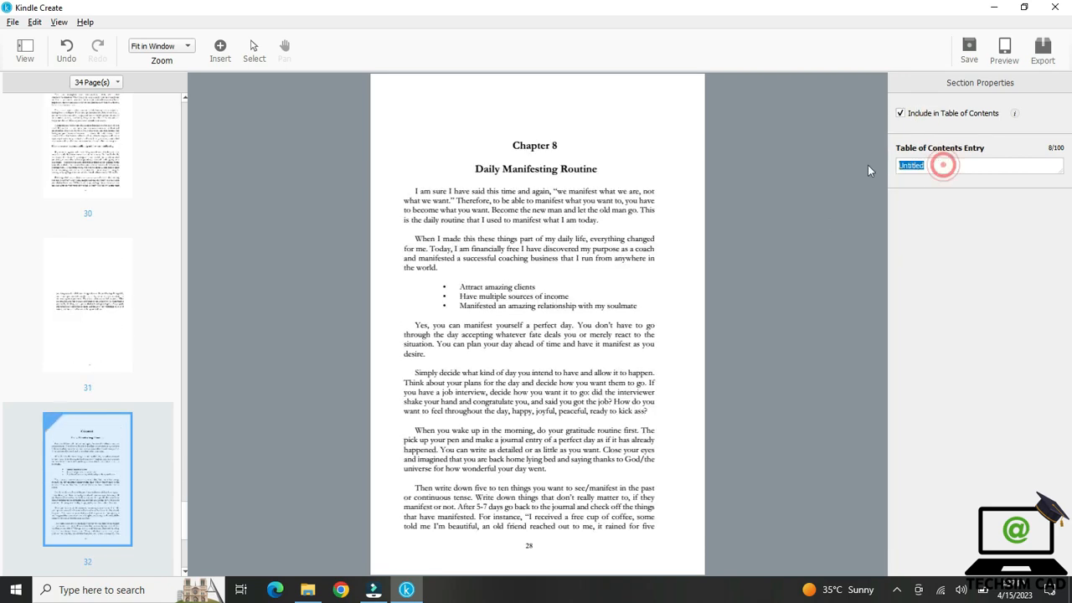
type("Chapter 8")
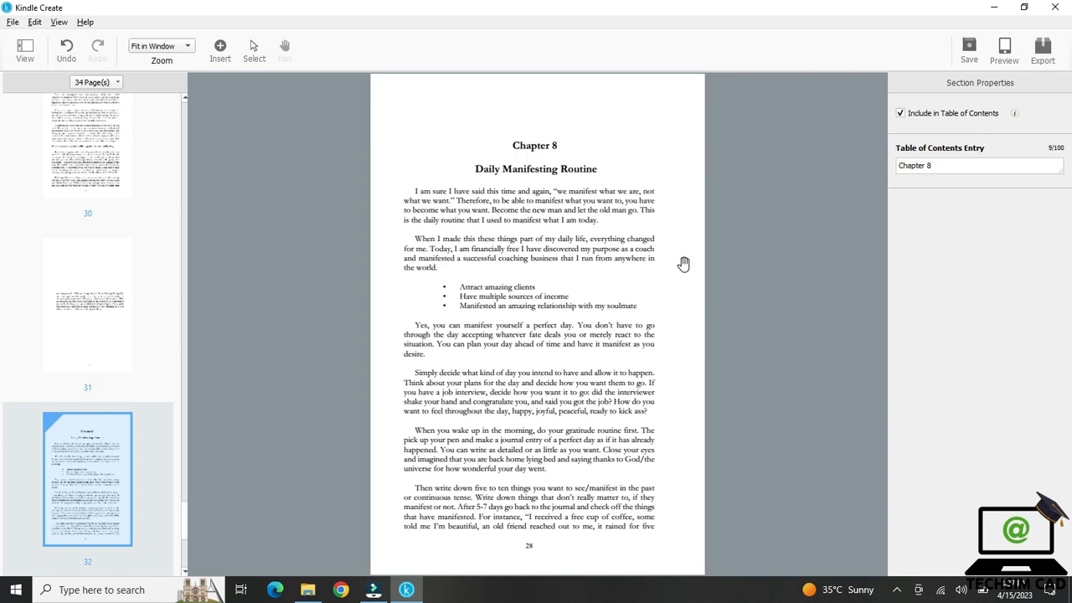
- Save the project as eBook_KC in the Documents folder
scroll(670, 277, "down", 2)
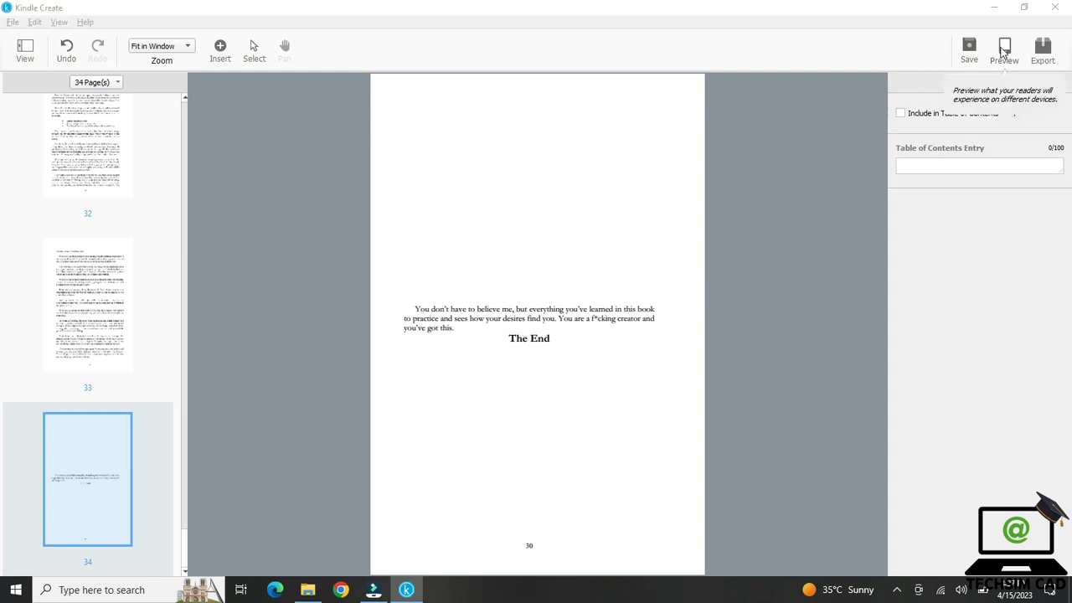
left_click(967, 48)
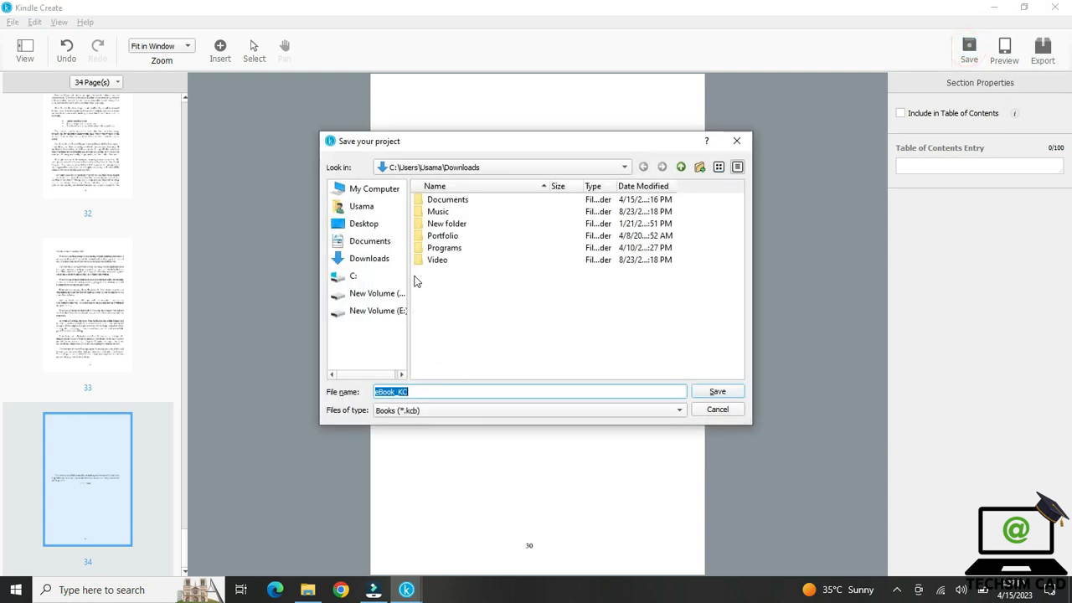
left_click(370, 245)
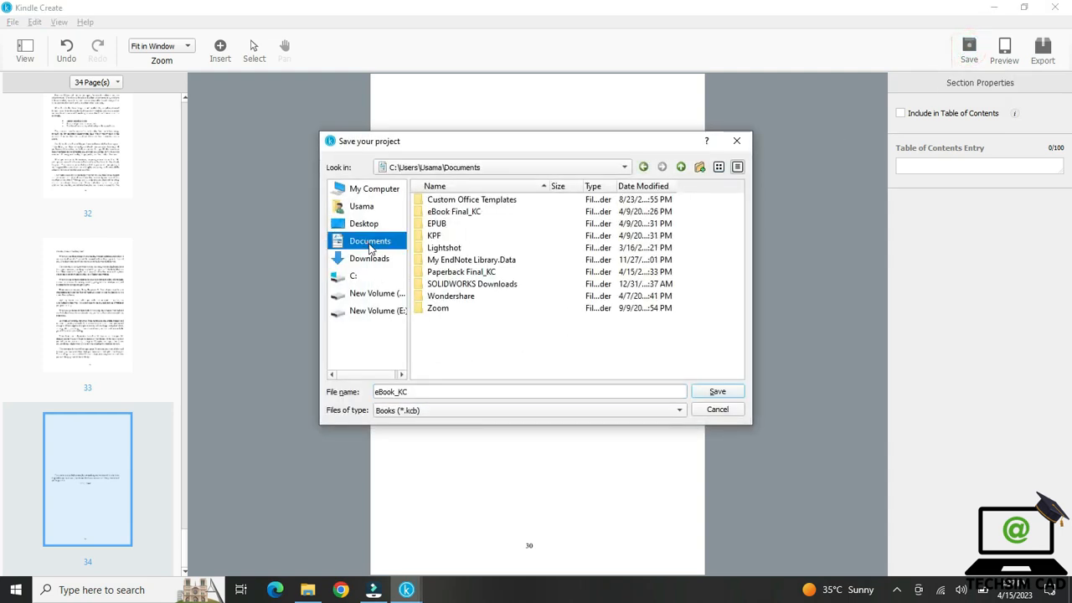
left_click(713, 389)
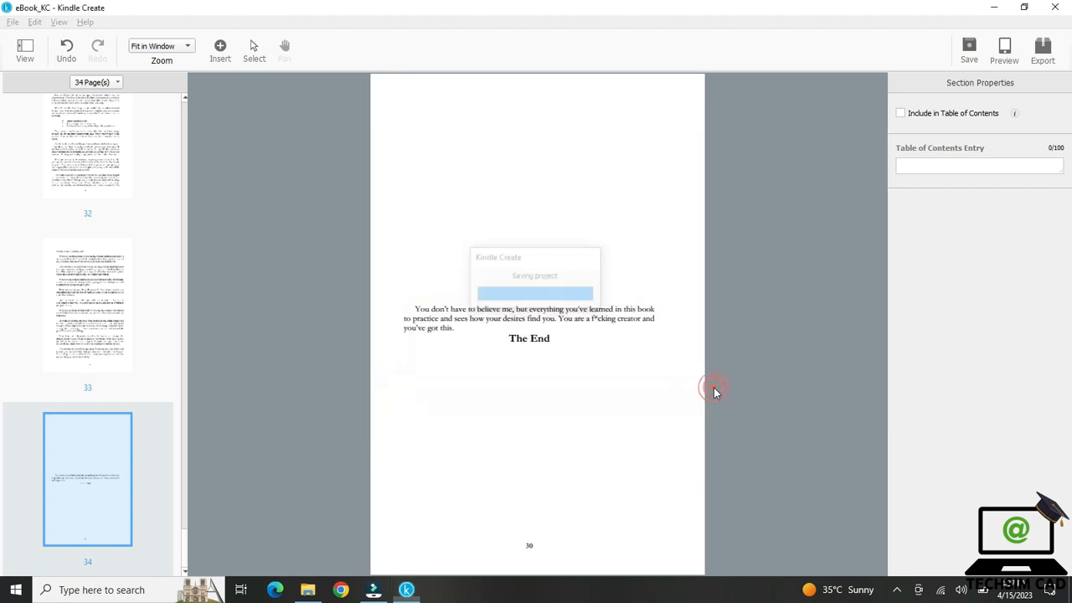
left_click(968, 52)
- Preview the book on a tablet and check the Table of Content and Foreward entries and the pages between them
left_click(1008, 54)
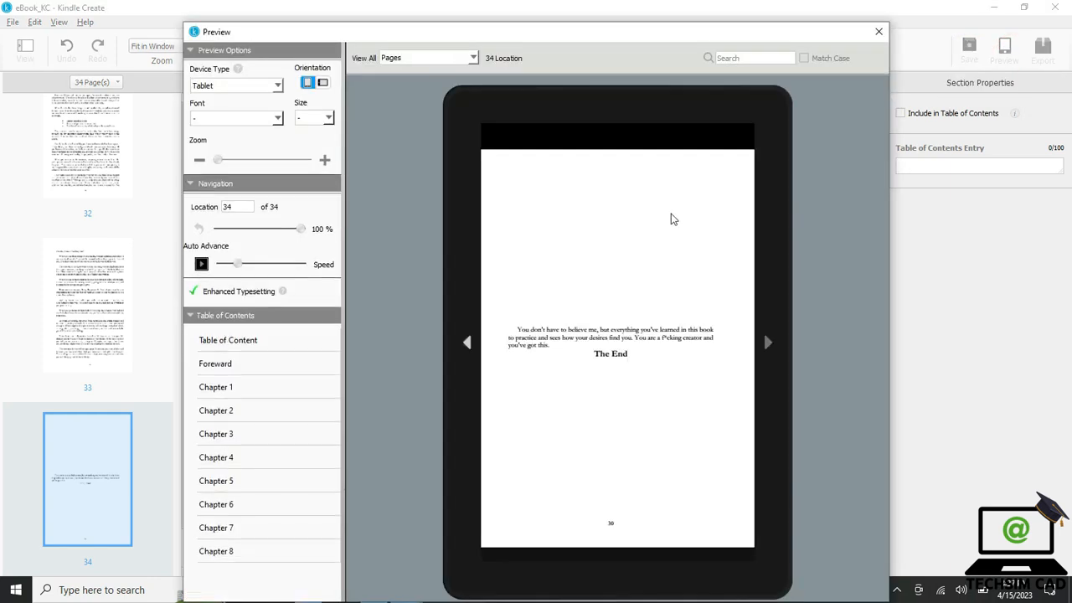
left_click(238, 342)
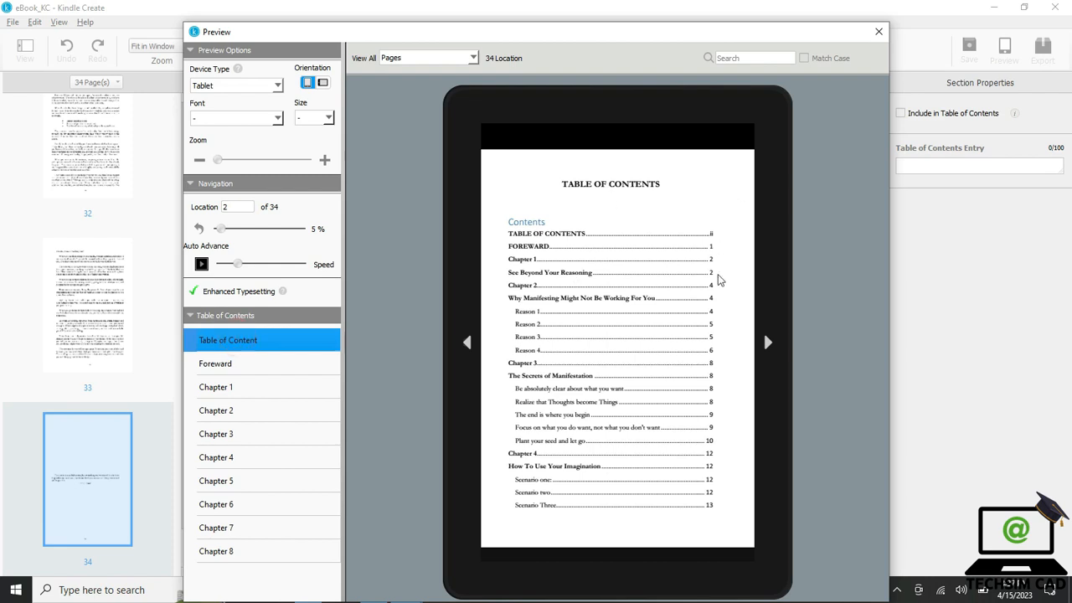
left_click(767, 343)
left_click(767, 343)
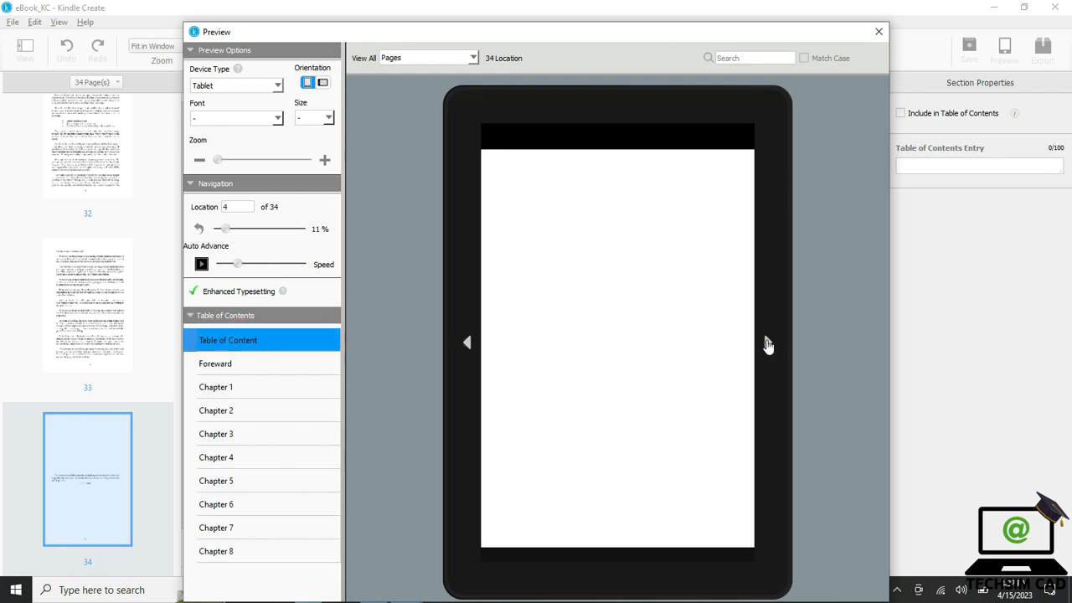
left_click(767, 343)
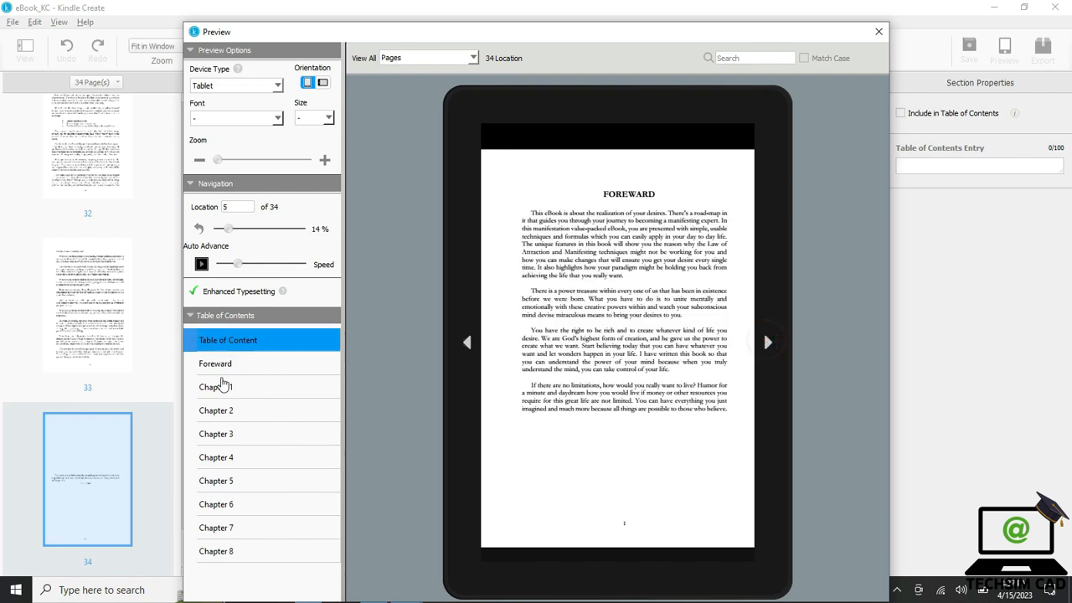
left_click(241, 345)
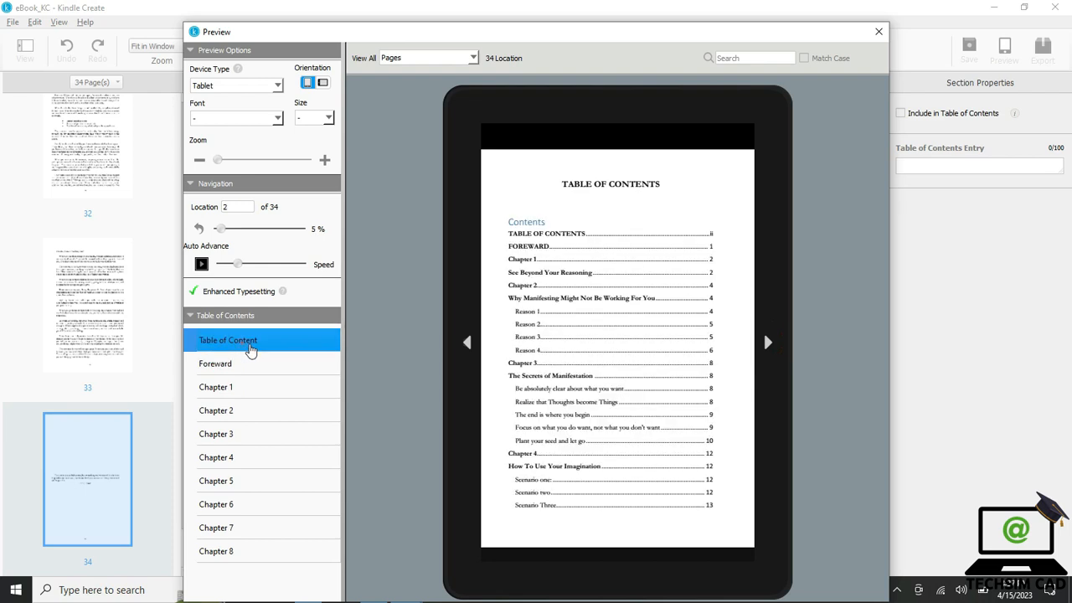
left_click(239, 365)
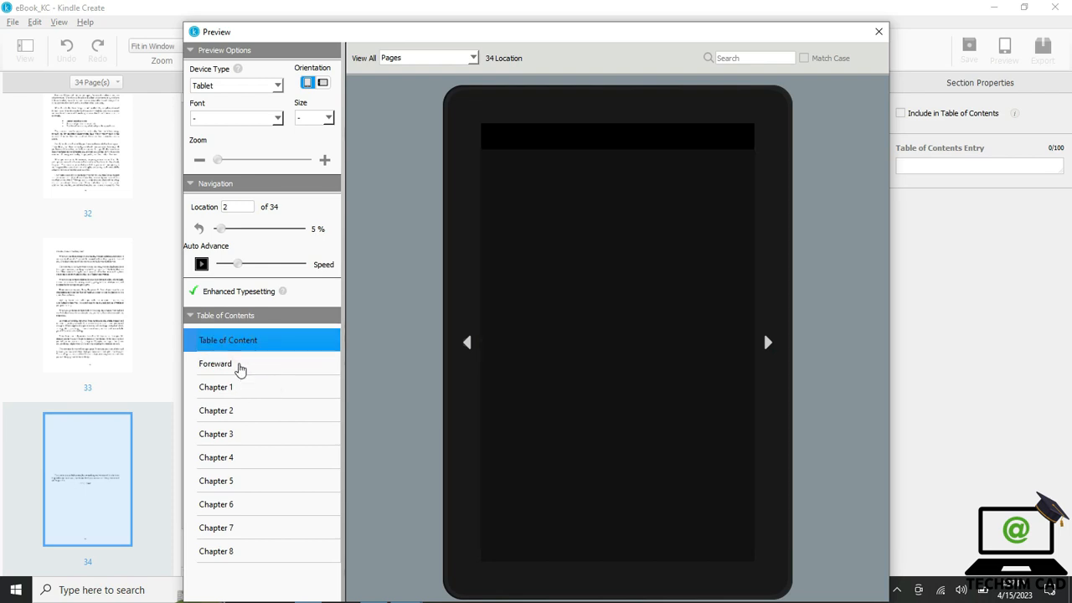
- Check the Chapter 1 and Chapter 2 entries in the preview and page through their text
left_click(239, 394)
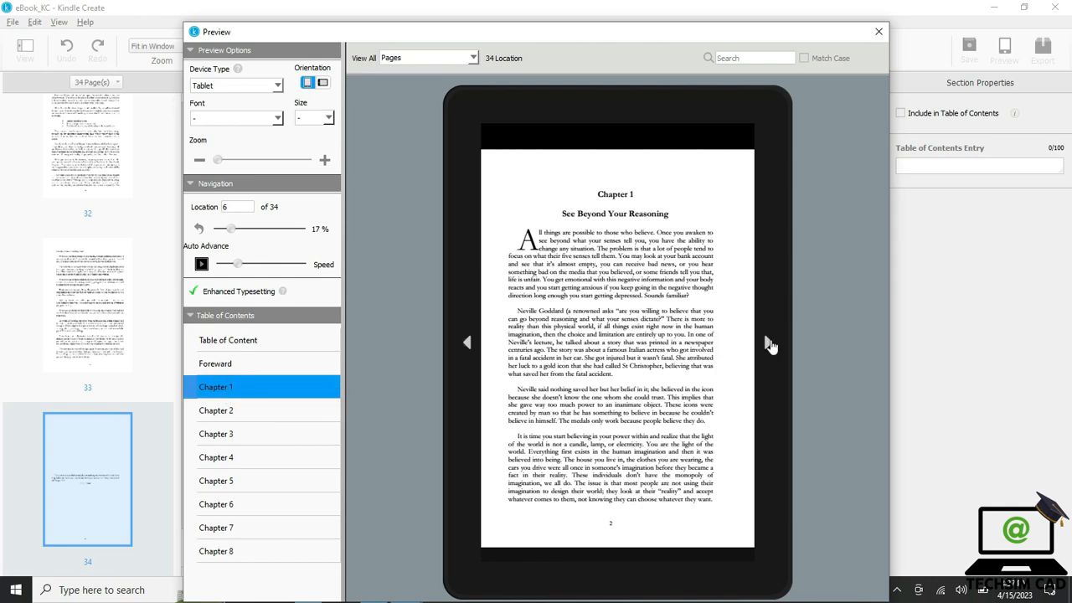
left_click(768, 341)
left_click(232, 410)
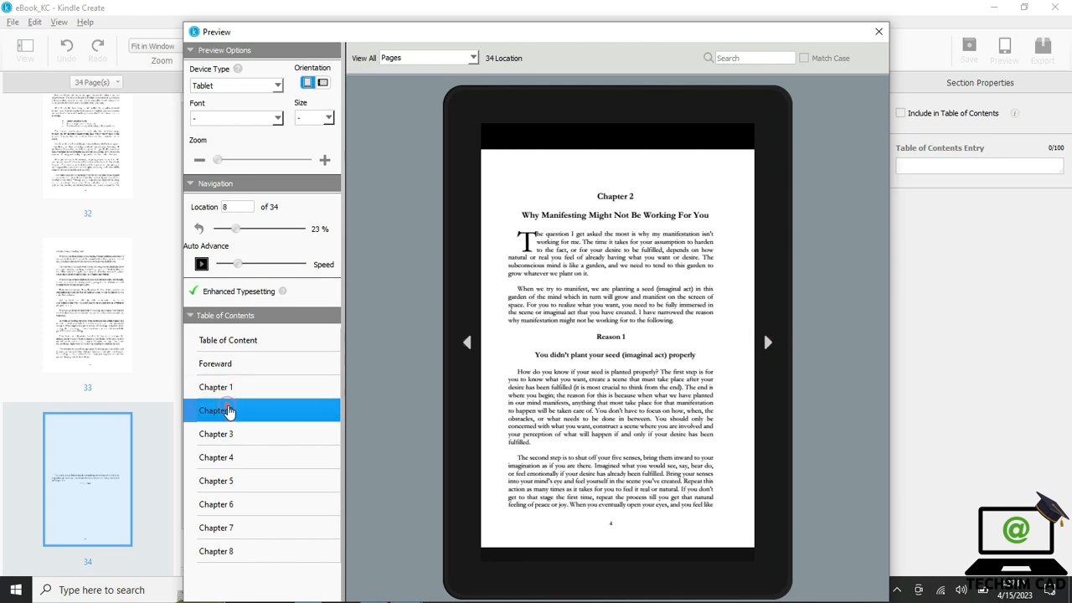
left_click(768, 341)
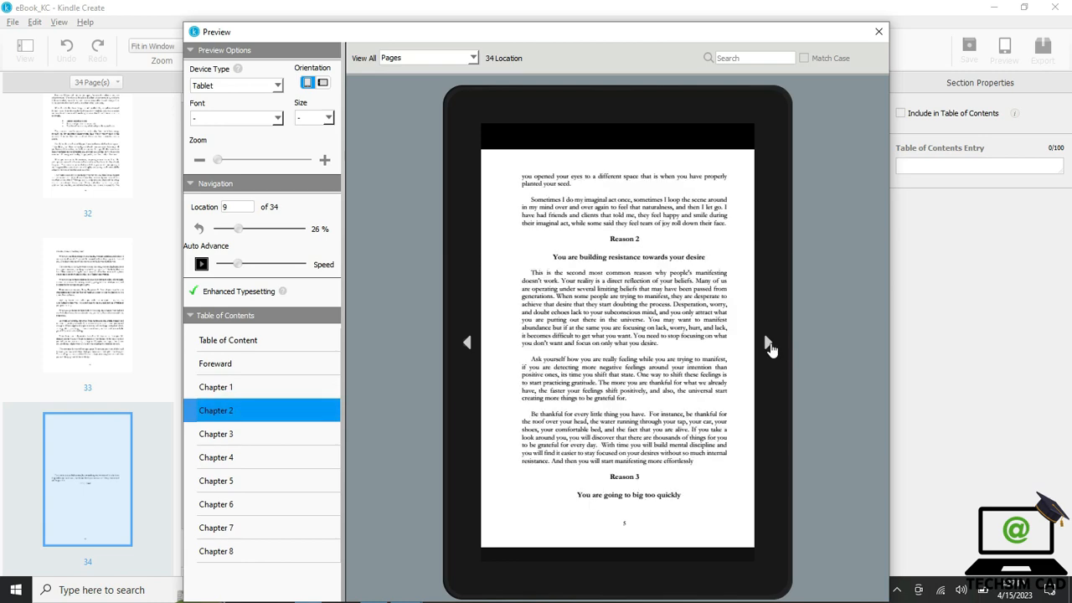
left_click(768, 342)
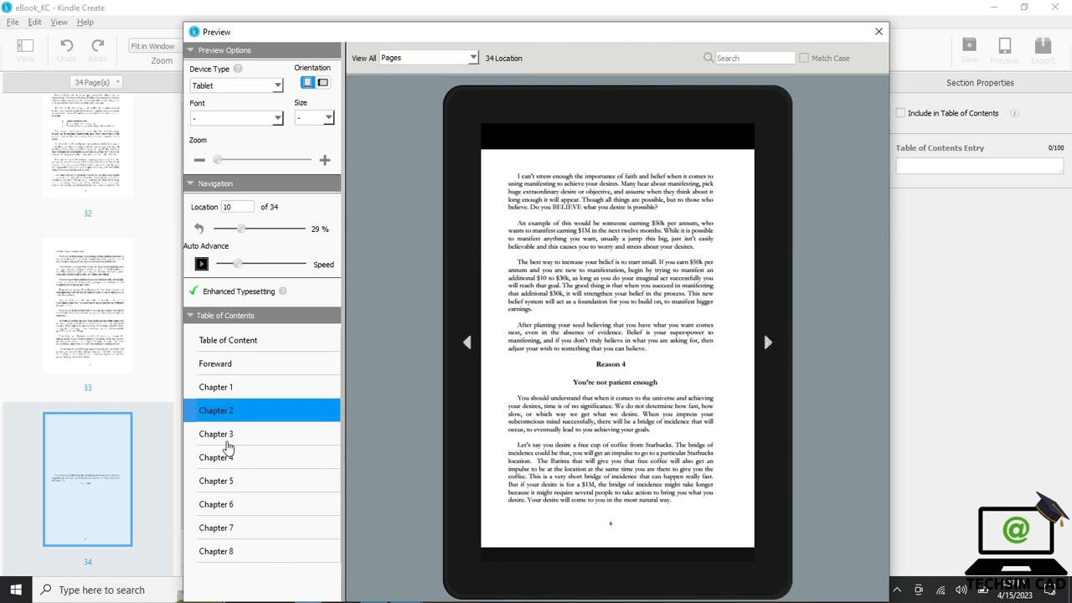
- Check the Chapter 3 to Chapter 8 entries in the preview, read on to the book's last page, and close the preview
left_click(223, 437)
left_click(226, 461)
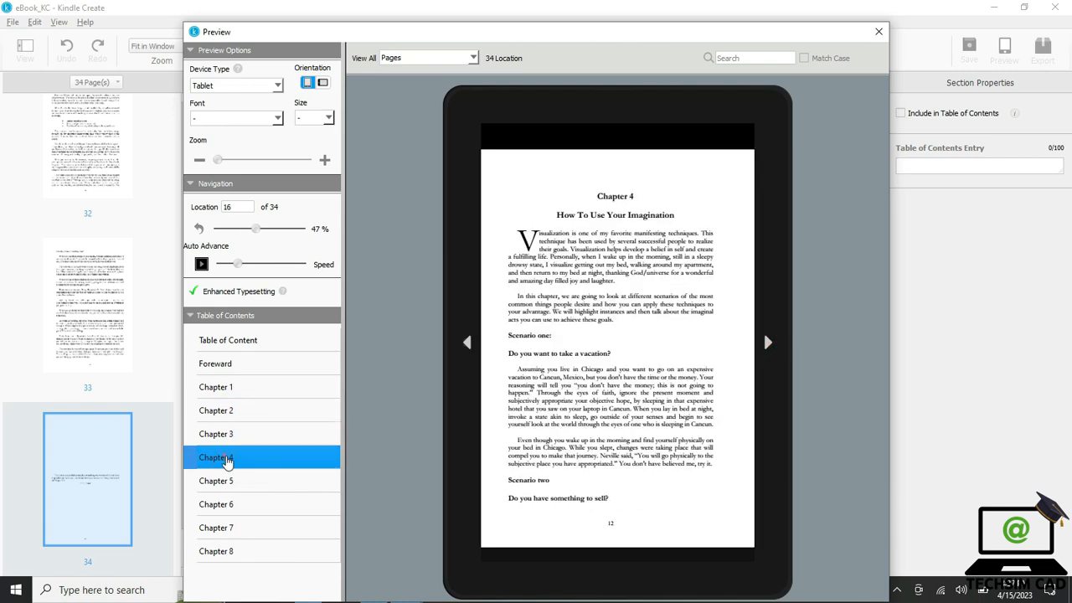
left_click(223, 487)
left_click(228, 504)
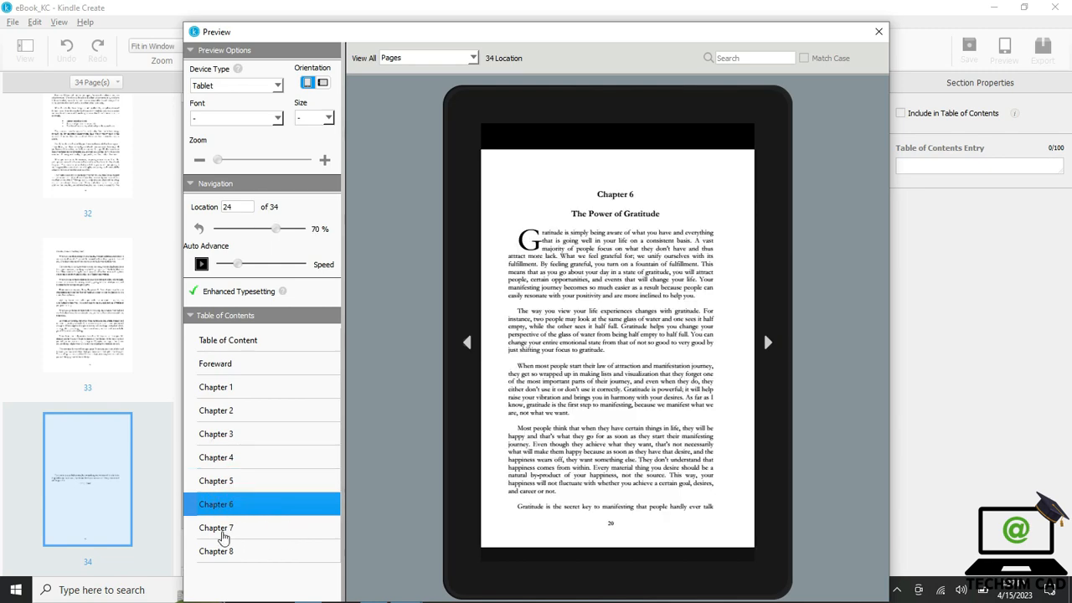
left_click(222, 527)
left_click(238, 560)
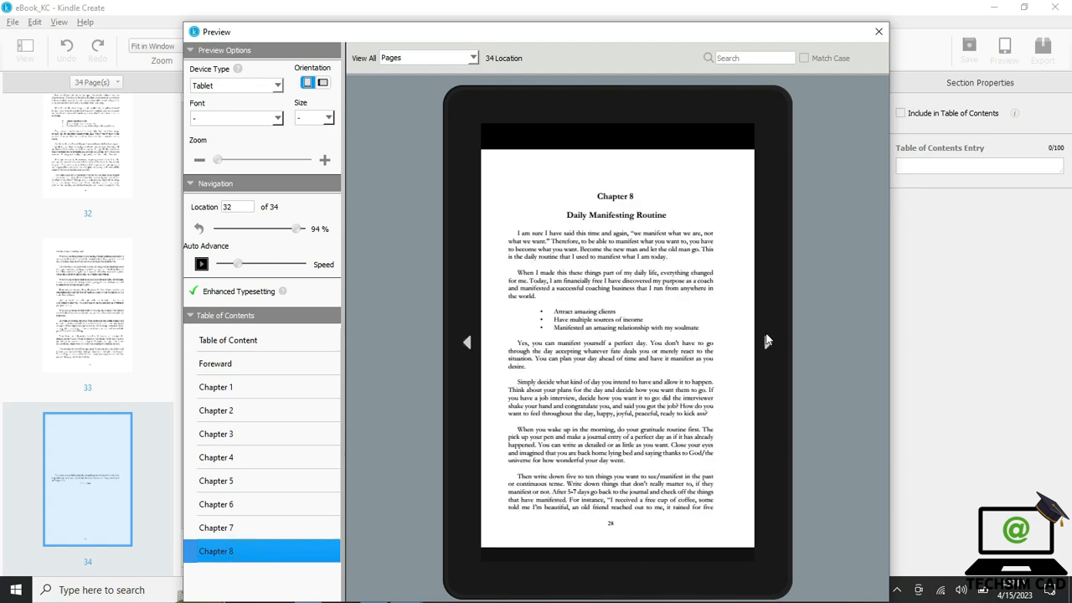
left_click(767, 342)
left_click(767, 342)
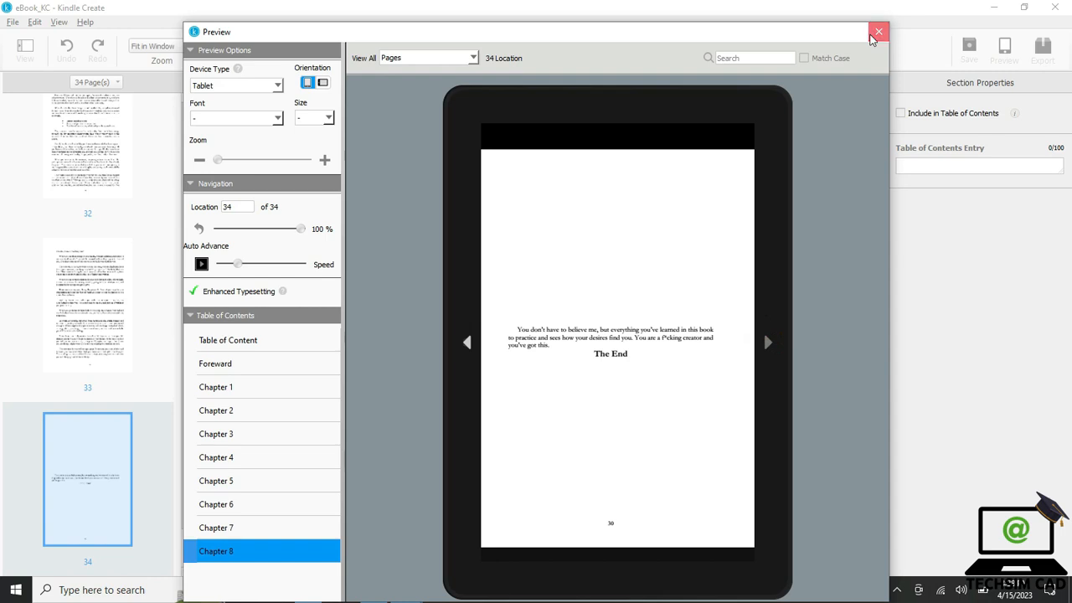
left_click(872, 35)
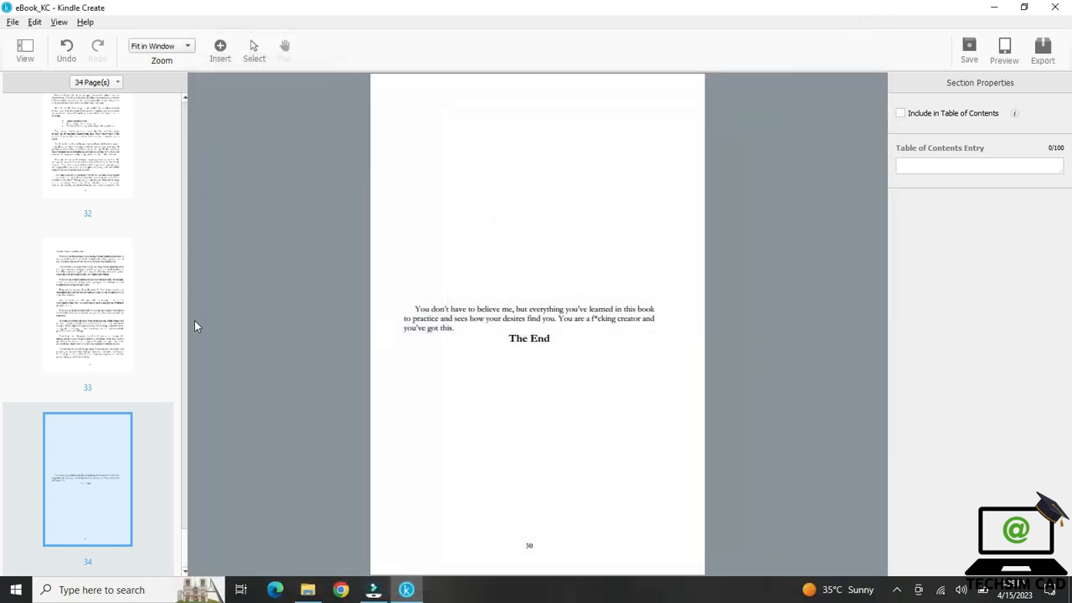
- Include page 30 in the table of contents with its subheading "How to overcome your conflicting mind when manifesting" as the entry
scroll(194, 321, "up", 1)
scroll(194, 327, "up", 1)
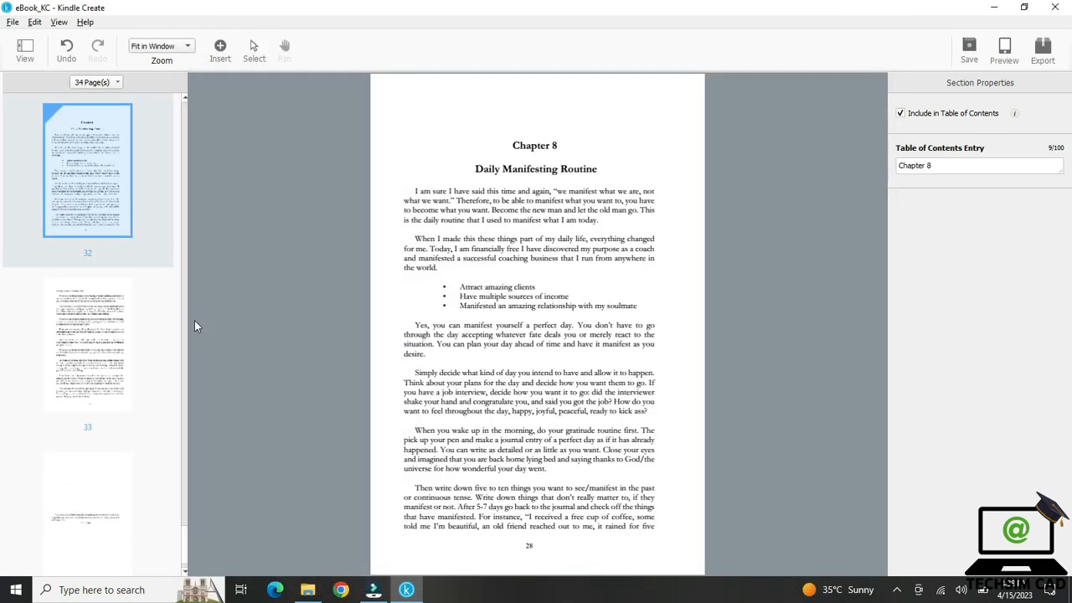
scroll(194, 326, "up", 2)
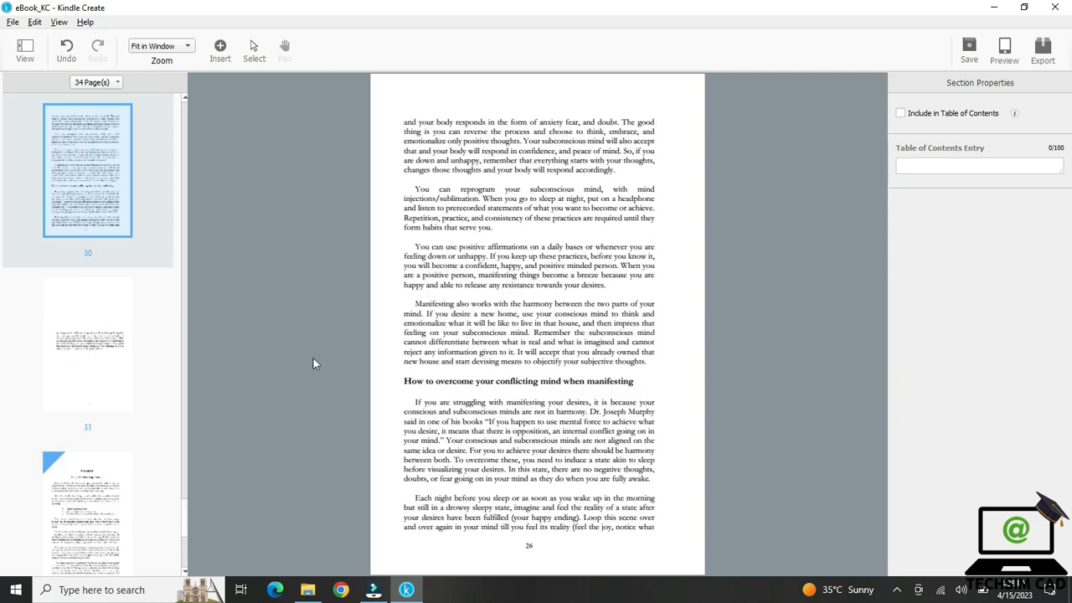
left_click(923, 115)
double_click(946, 166)
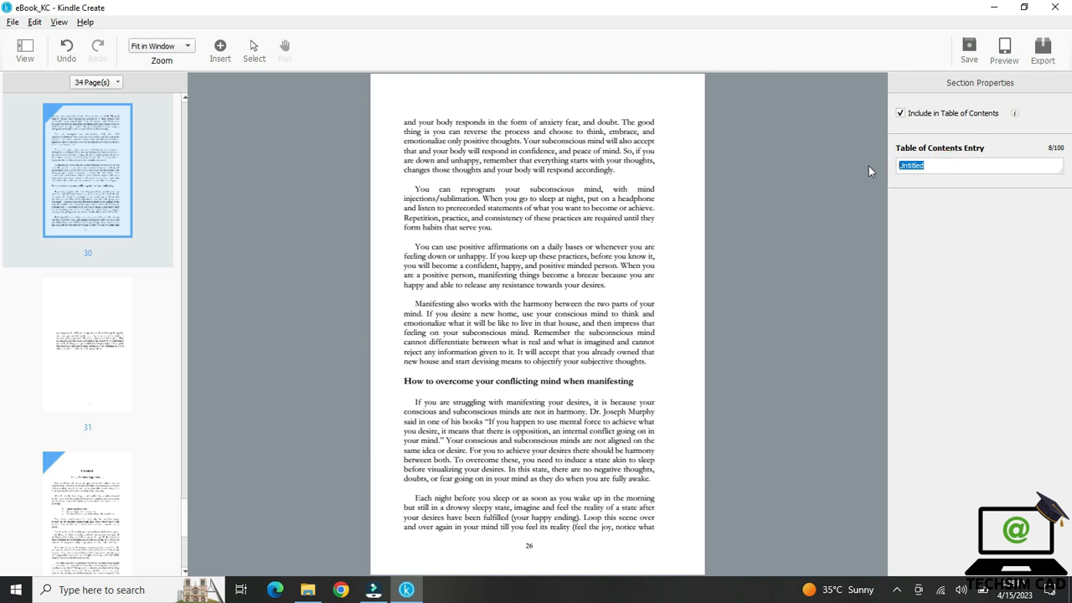
type("h")
type("How t")
type("o ov")
type("ercome")
type(" yo")
type("ur")
type("Con")
key("BackSpace")
key("BackSpace")
key("BackSpace")
type("conflicting mind when")
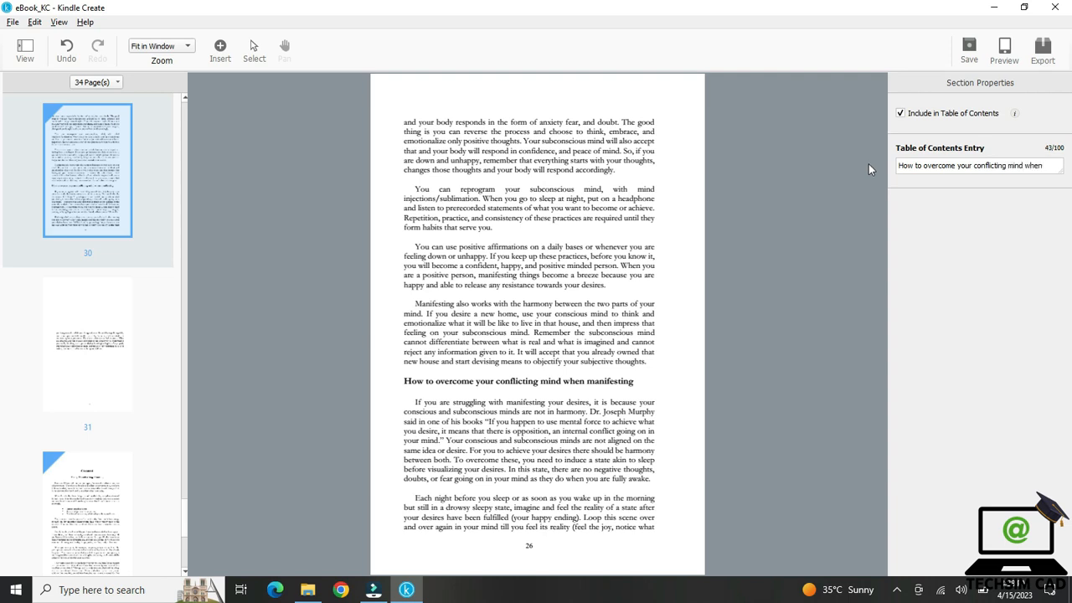
type(" maniffe")
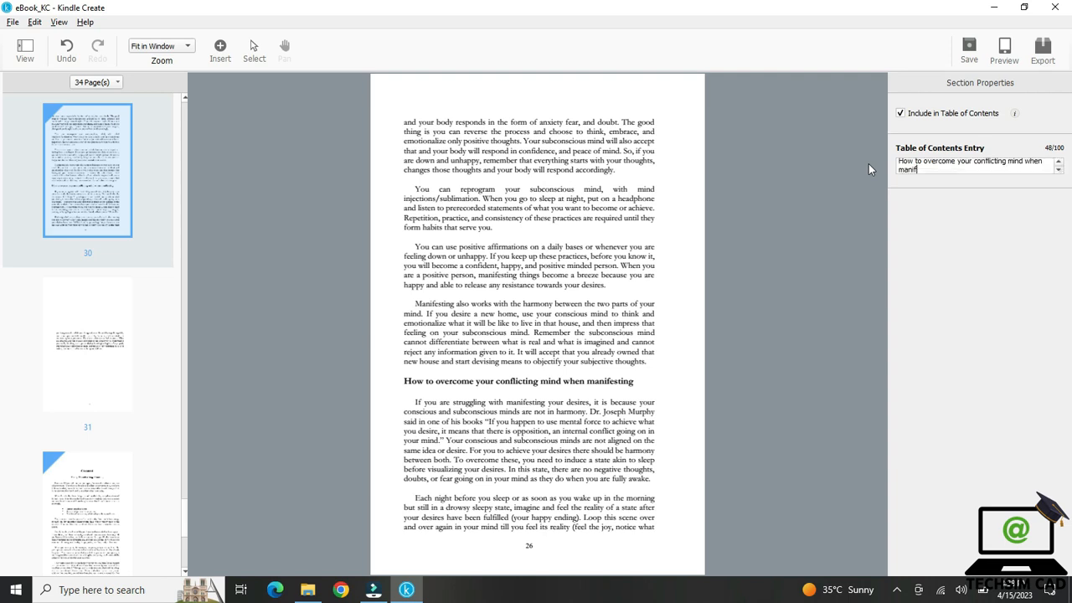
key("BackSpace")
key("BackSpace")
type("esting")
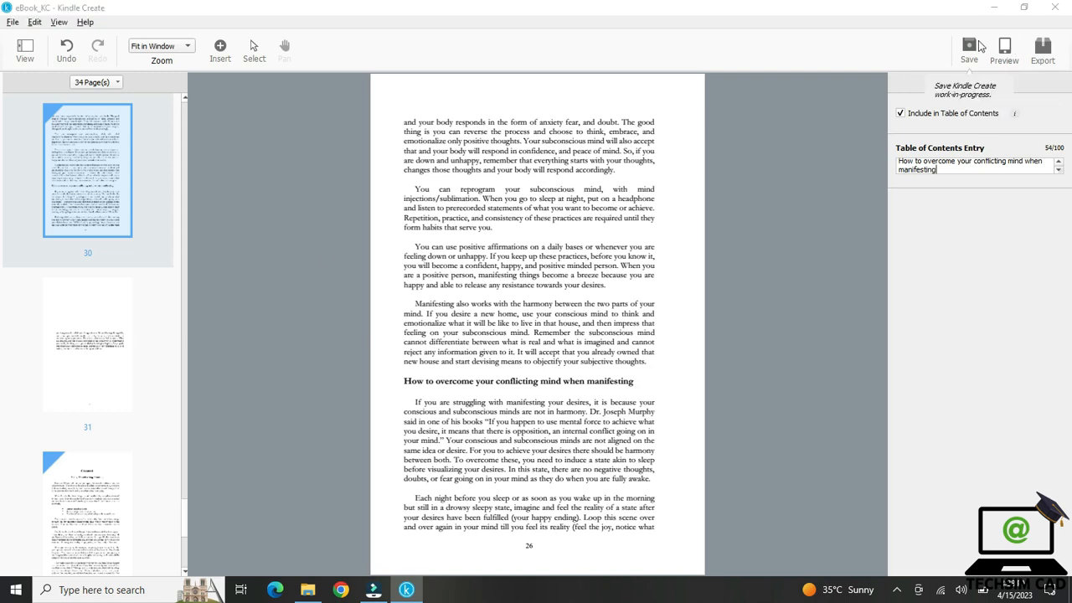
scroll(599, 259, "up", 2)
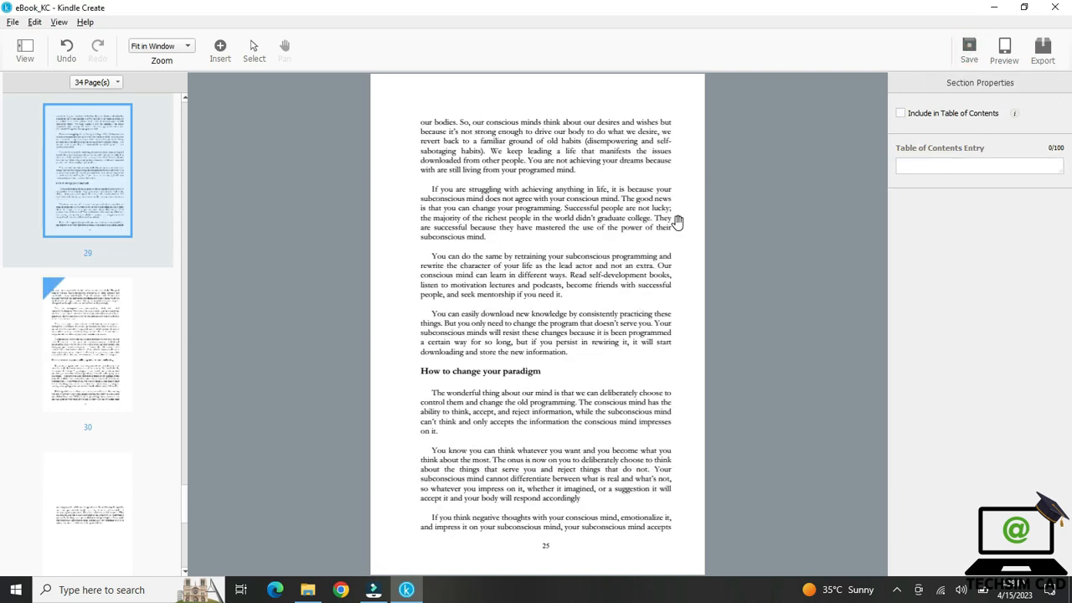
- Include page 29 in the table of contents with the entry "how to change your paradigm"
left_click(912, 115)
left_click_drag(928, 165, 874, 162)
type("how to change you")
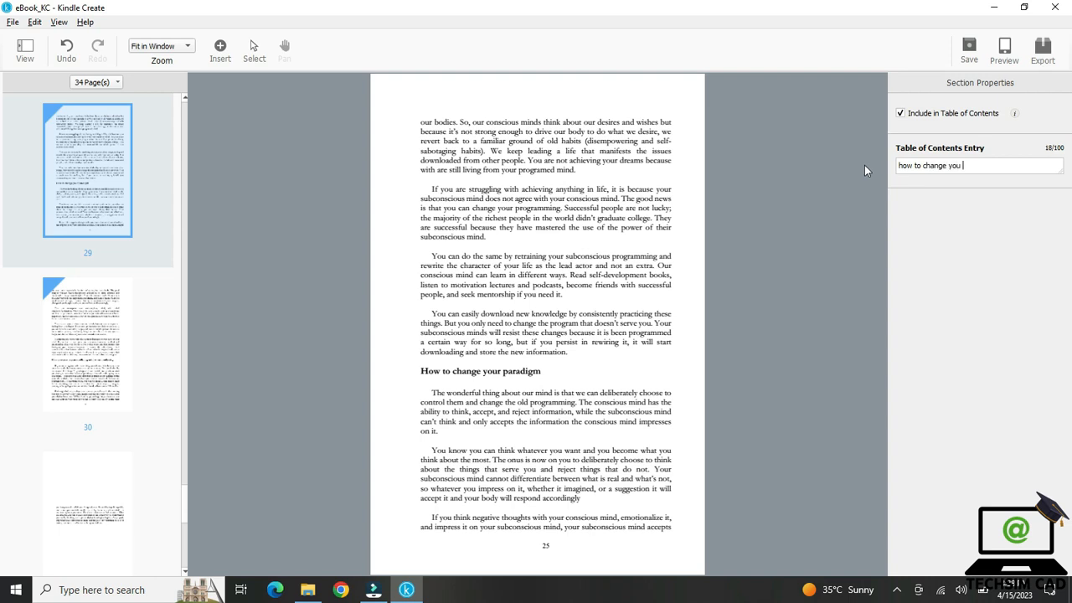
key("BackSpace")
type("r paradigm")
- Preview the book and check the Chapter 7, two subheading and Chapter 8 entries in its table of contents, closing the preview when finished
scroll(453, 280, "up", 2)
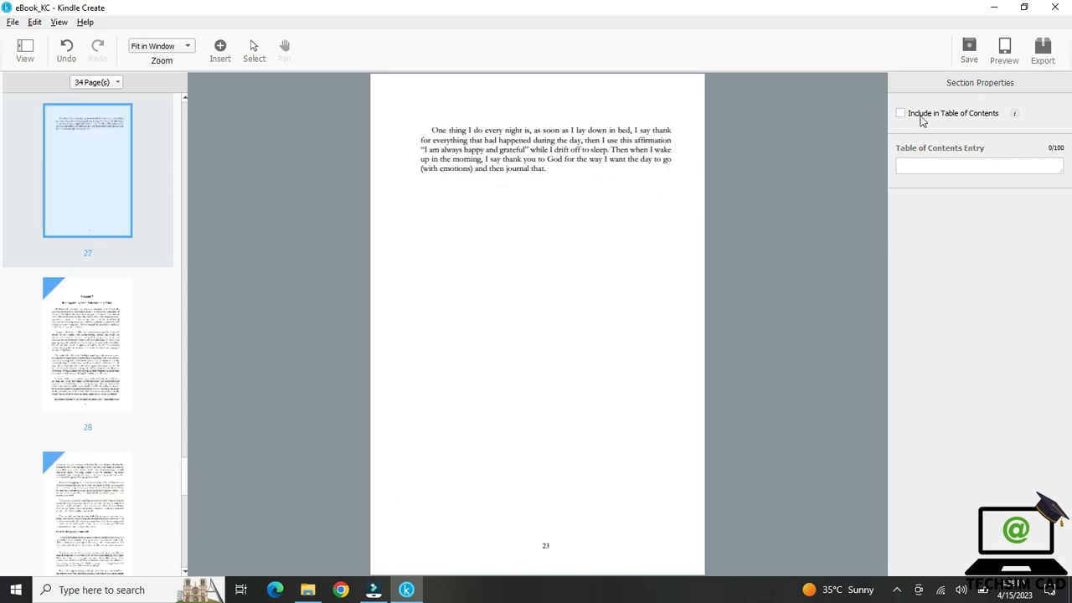
left_click(1006, 46)
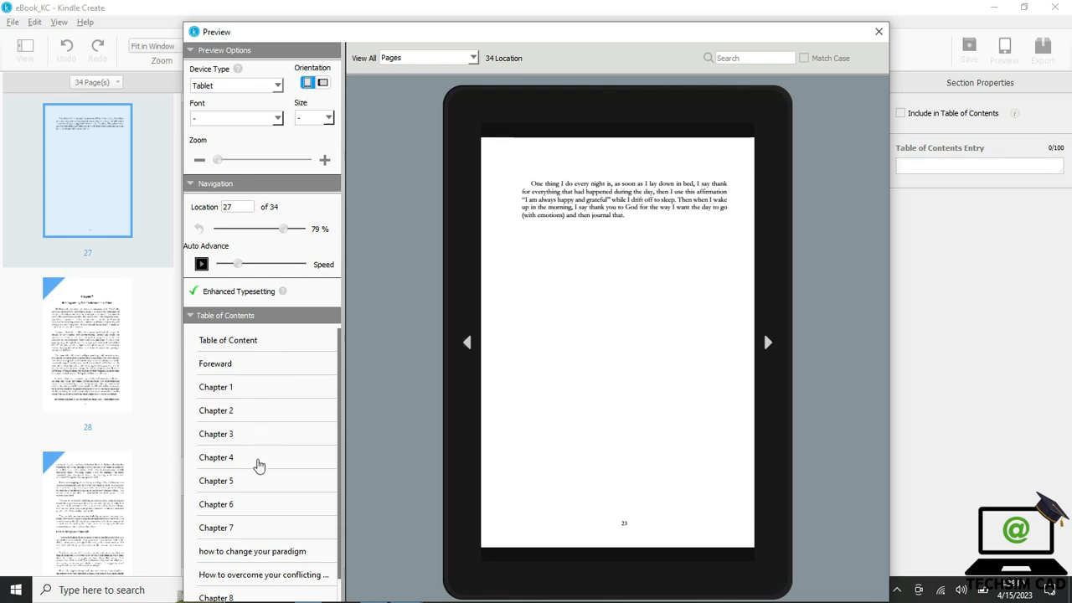
left_click(251, 534)
scroll(260, 532, "down", 1)
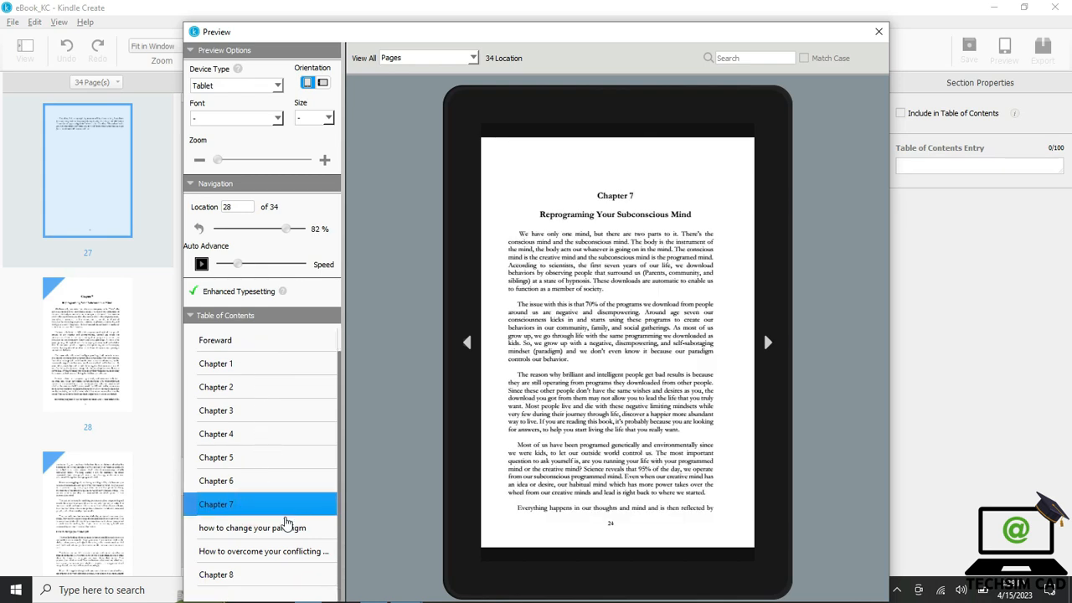
left_click(251, 533)
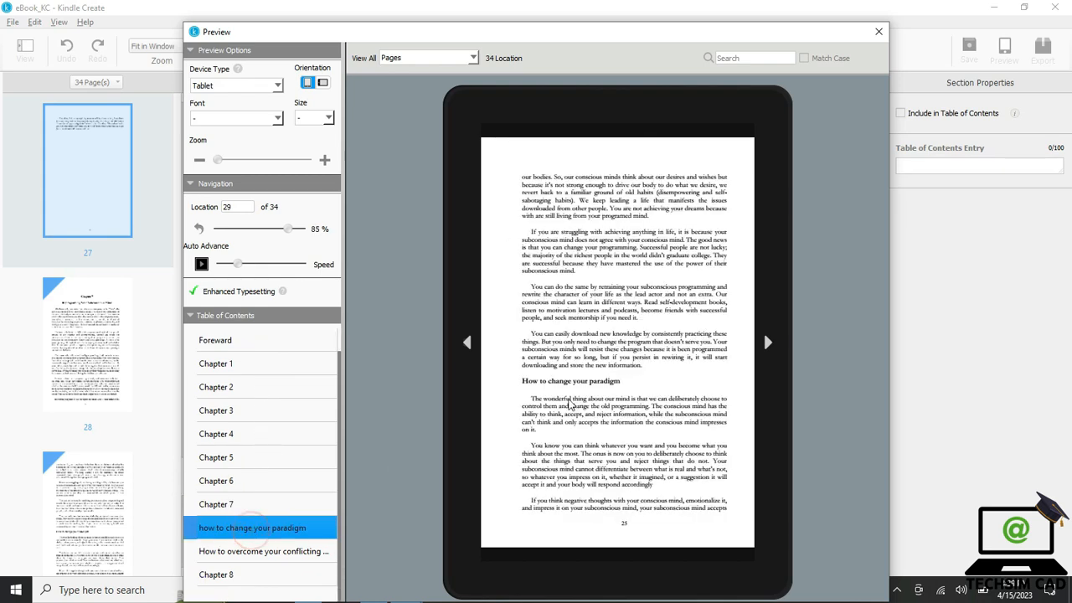
left_click(276, 550)
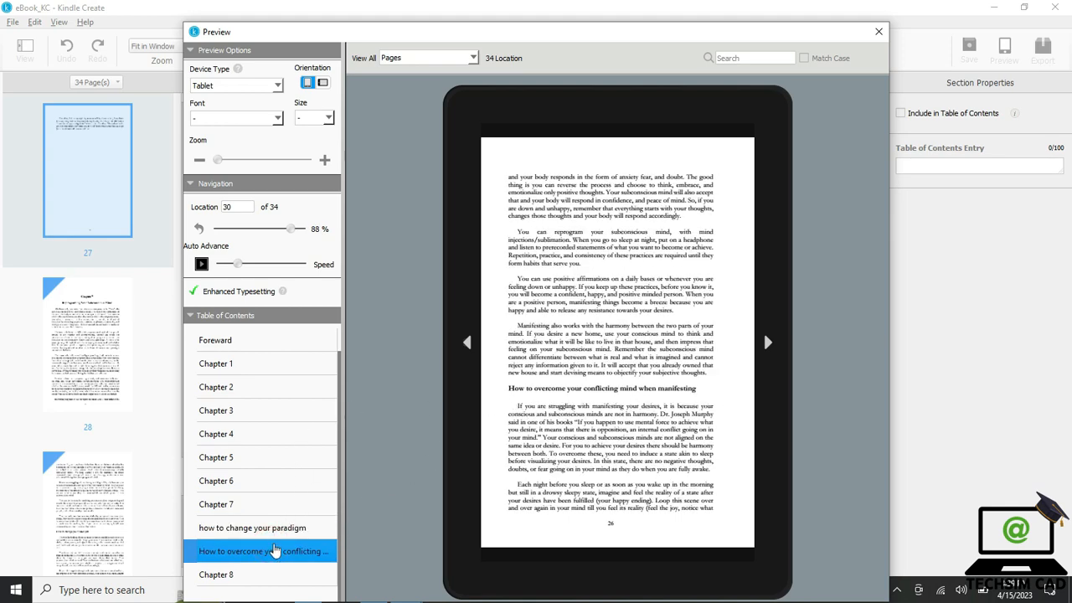
left_click(259, 572)
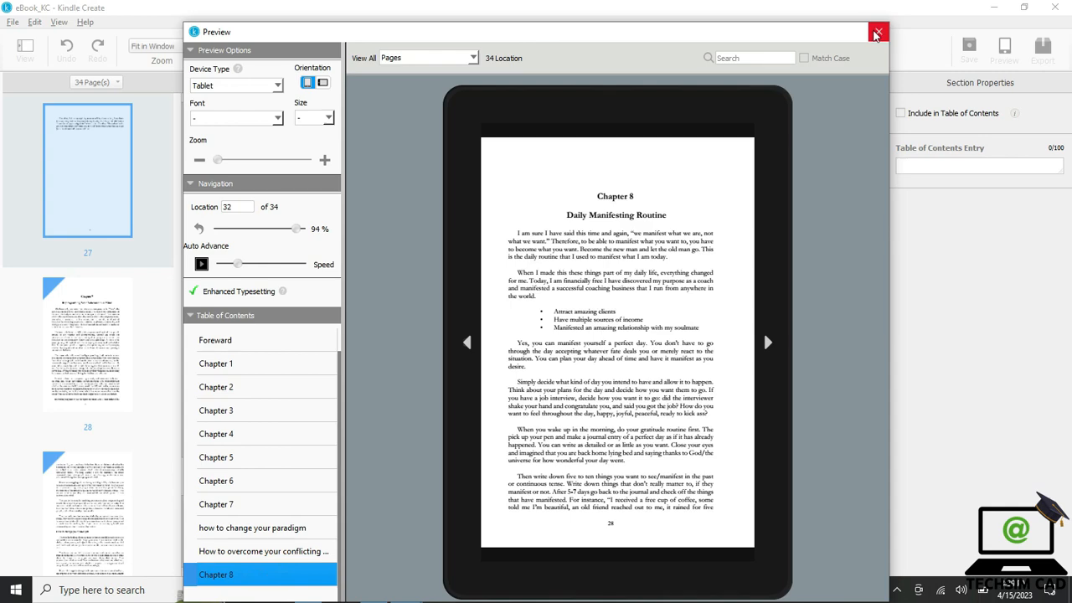
left_click(877, 33)
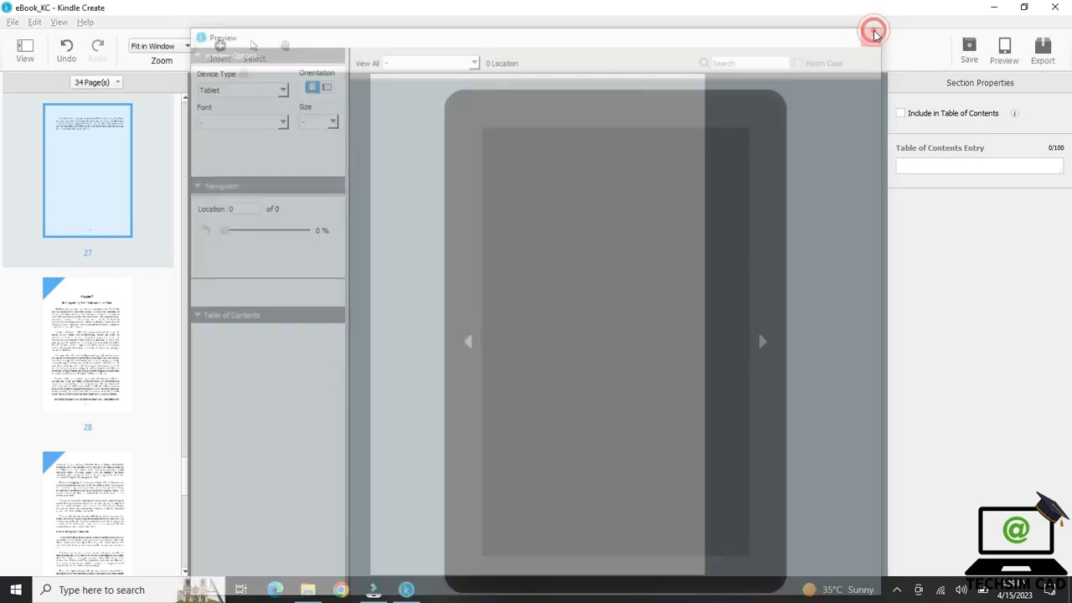
- Export the book for publication as the package eBook.kpf in the Documents folder
left_click(1043, 52)
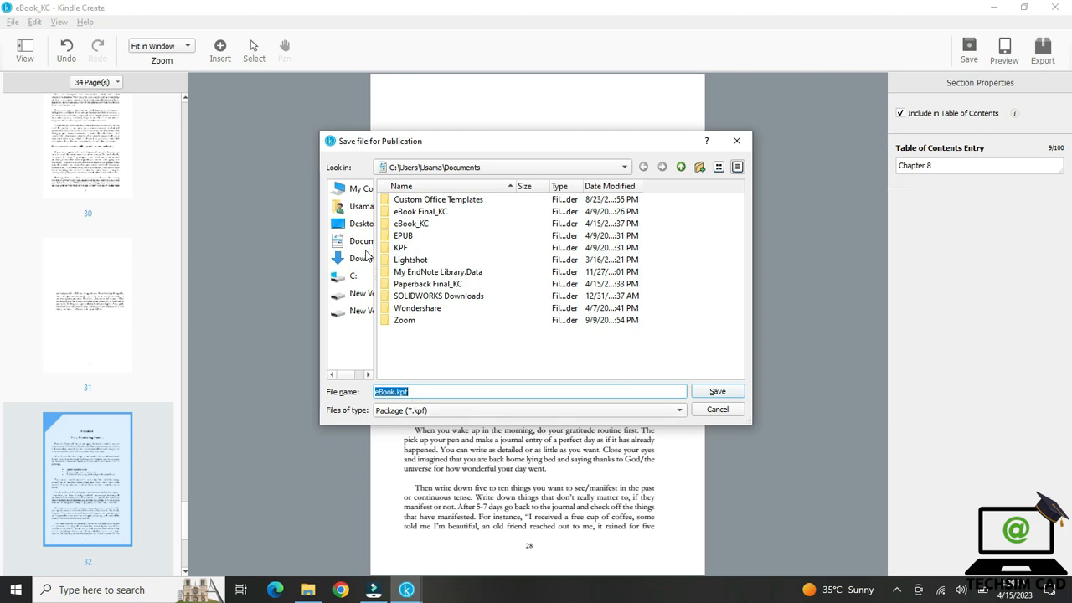
left_click(358, 242)
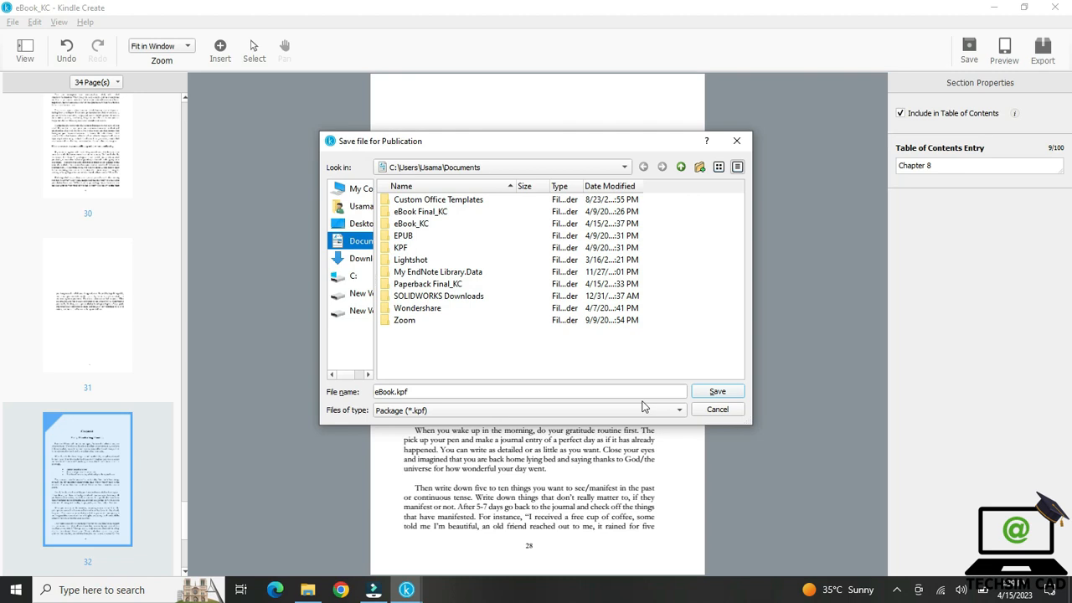
left_click(724, 397)
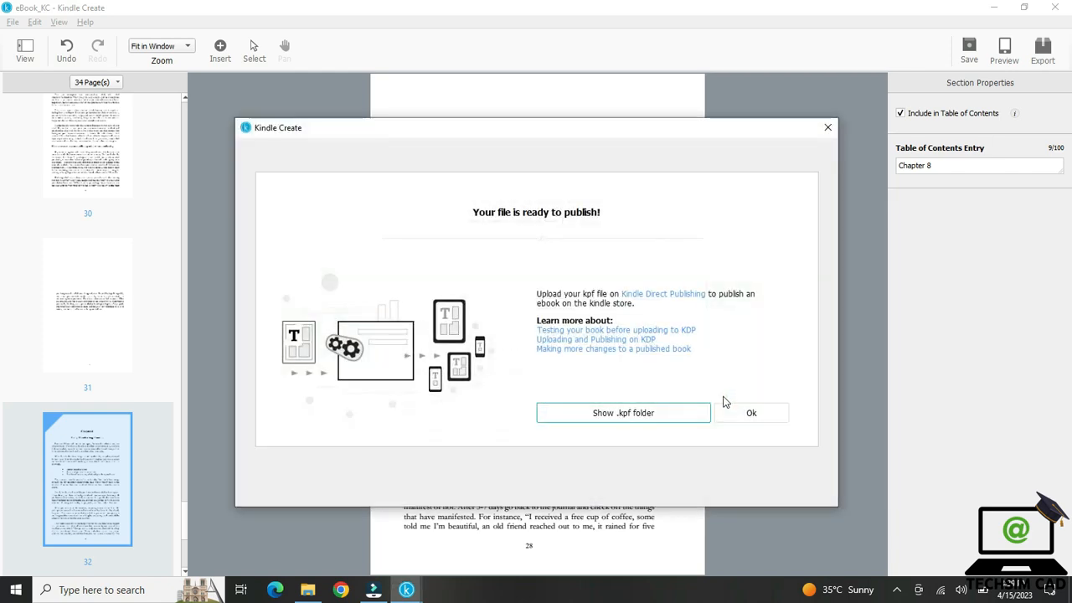
- Show the exported package's folder in File Explorer, select the eBook Kindle Create file and maximize the window
left_click(664, 421)
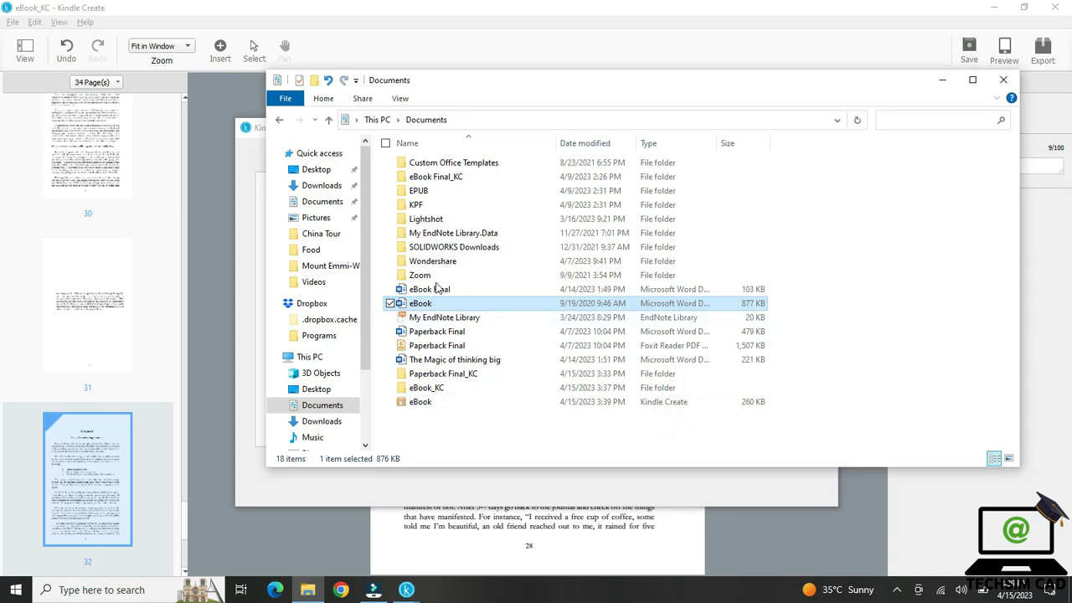
left_click(425, 402)
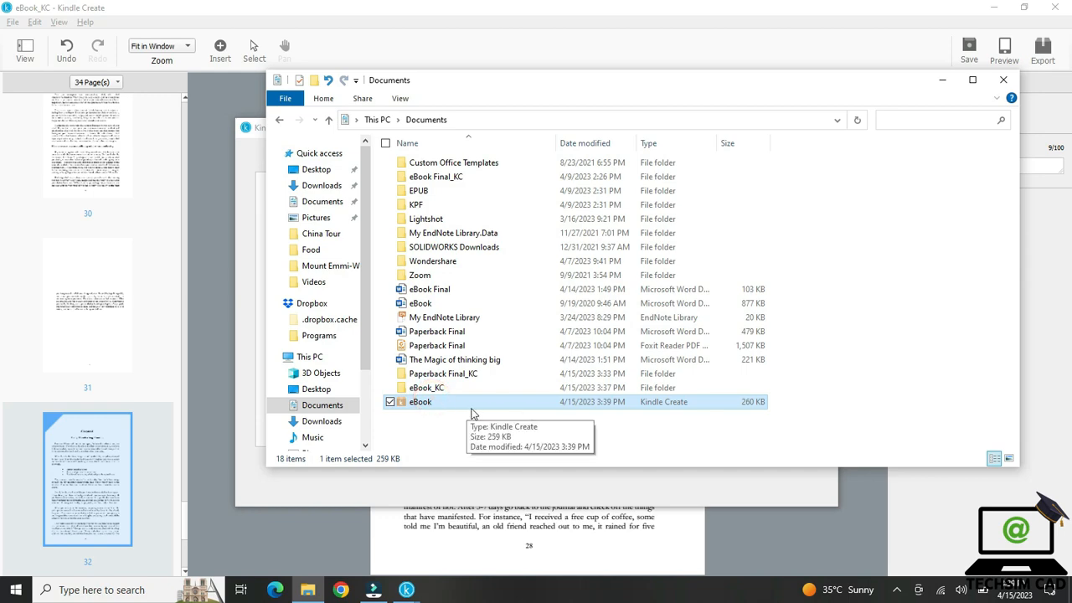
double_click(870, 92)
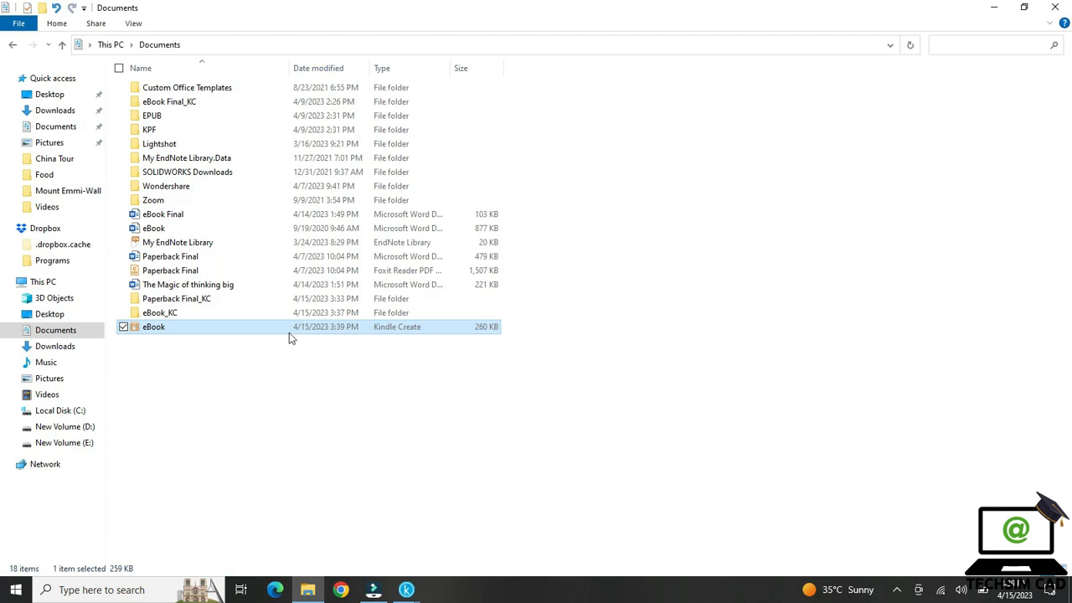